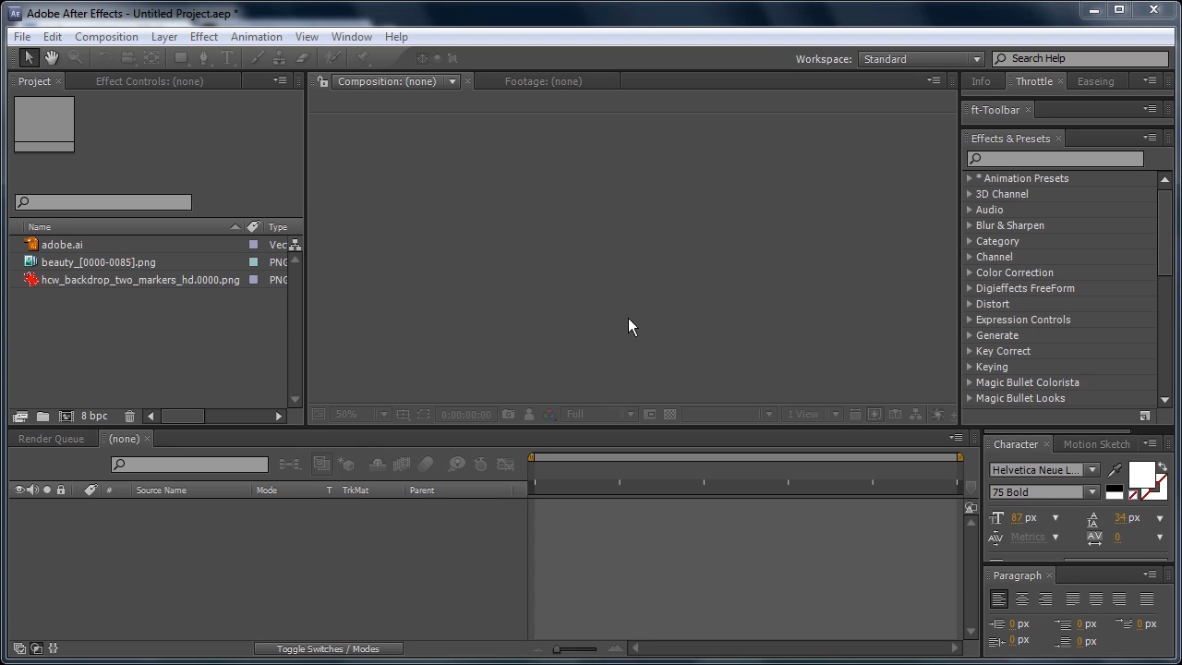
# - Create a composition from the hcw_backdrop_two_markers_hd.0000.png footage and leave its layer deselected
pyautogui.moveTo(204, 277); pyautogui.dragTo(606, 294)
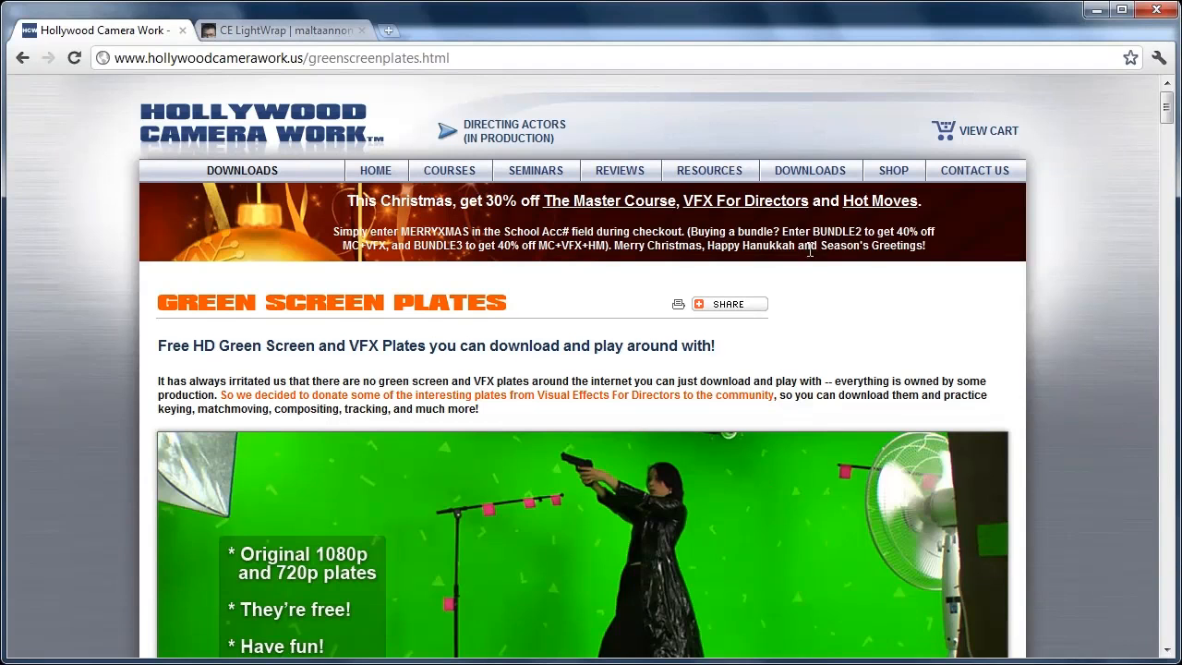
pyautogui.moveTo(805, 172)
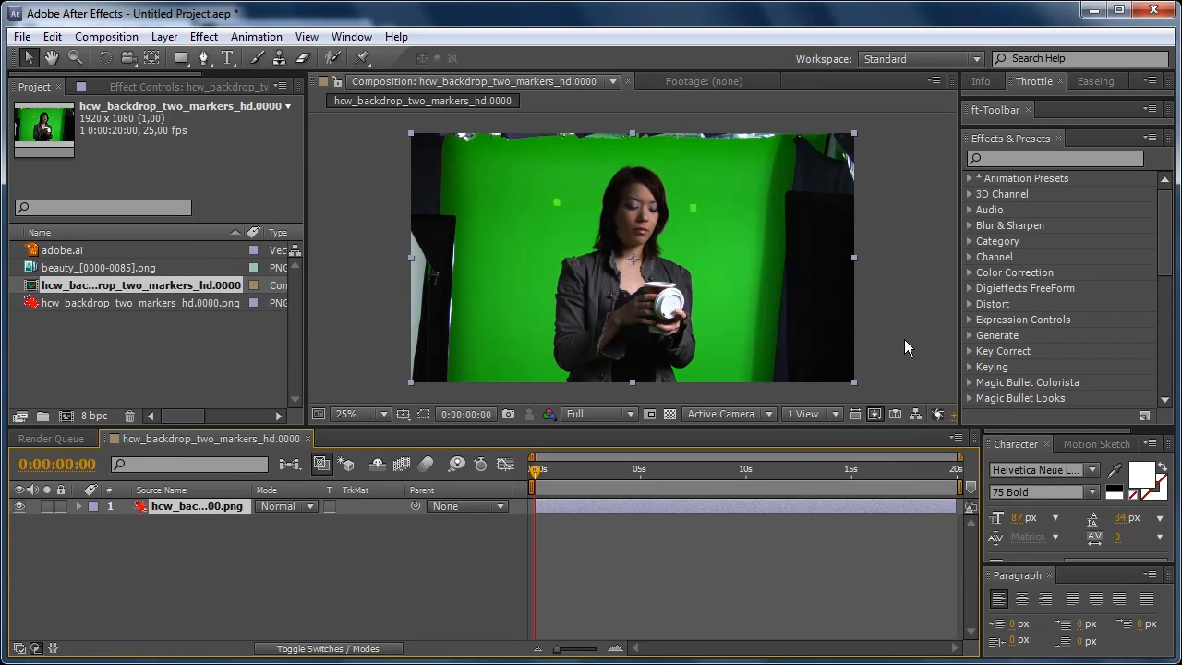
pyautogui.click(889, 320)
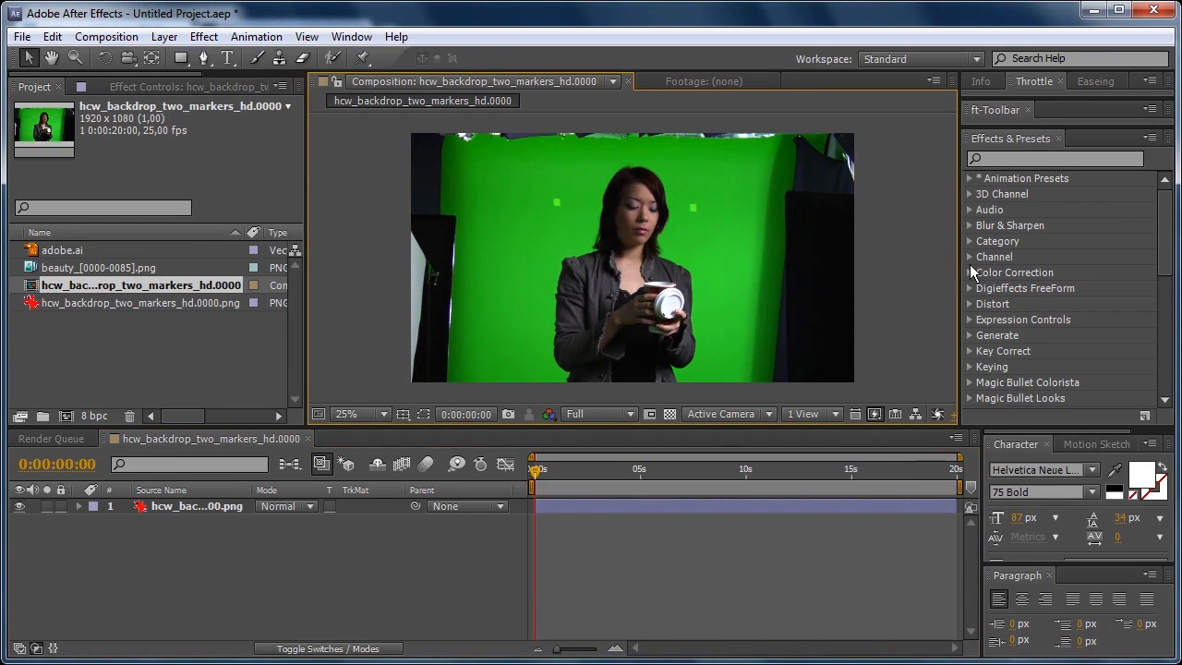
# - Apply the Channel Blur effect to the green-screen footage layer with blur dimensions set to Horizontal and Vertical
pyautogui.click(1006, 159)
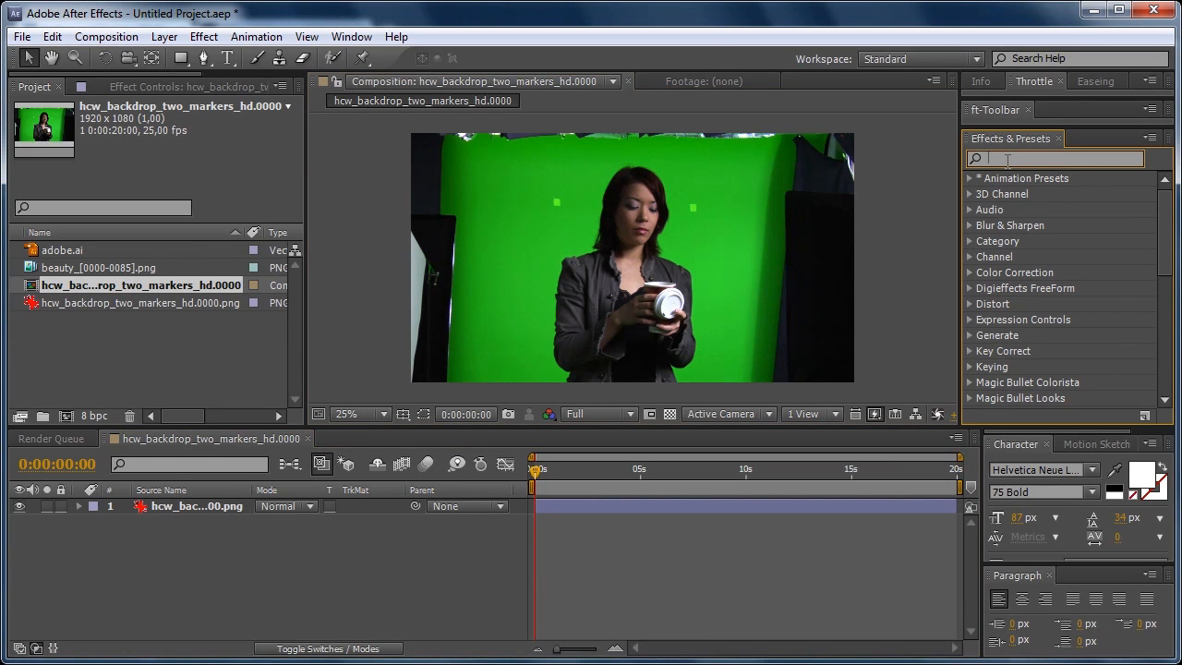
pyautogui.write('channe')
pyautogui.moveTo(1018, 228); pyautogui.dragTo(718, 234)
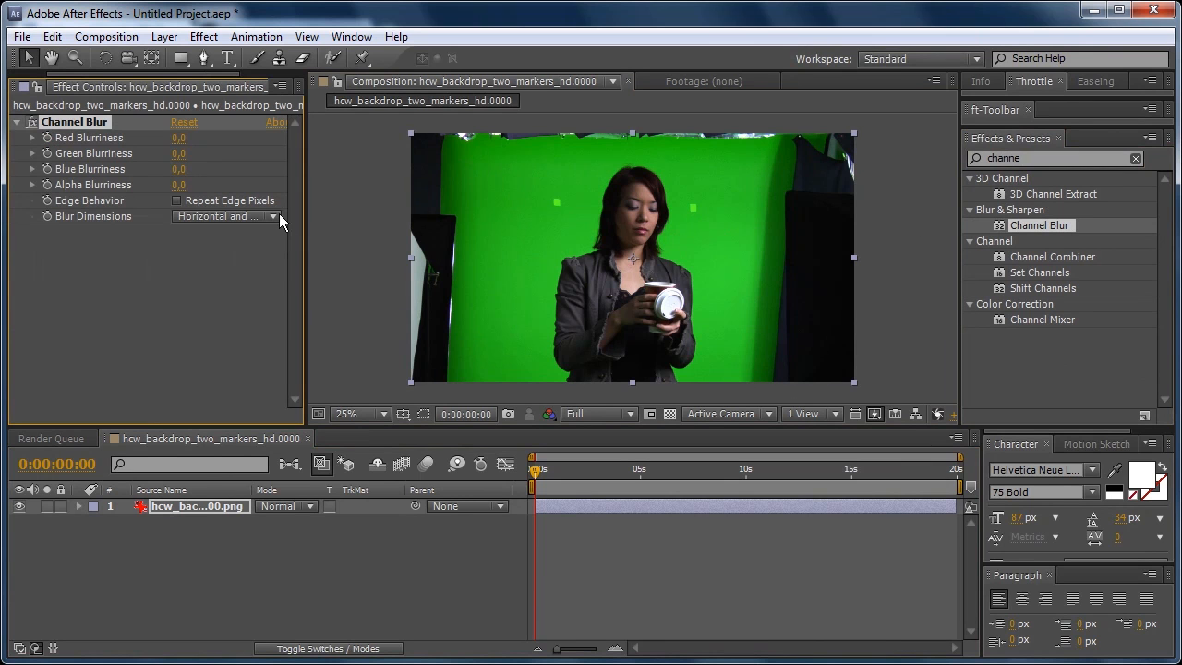
pyautogui.click(229, 216)
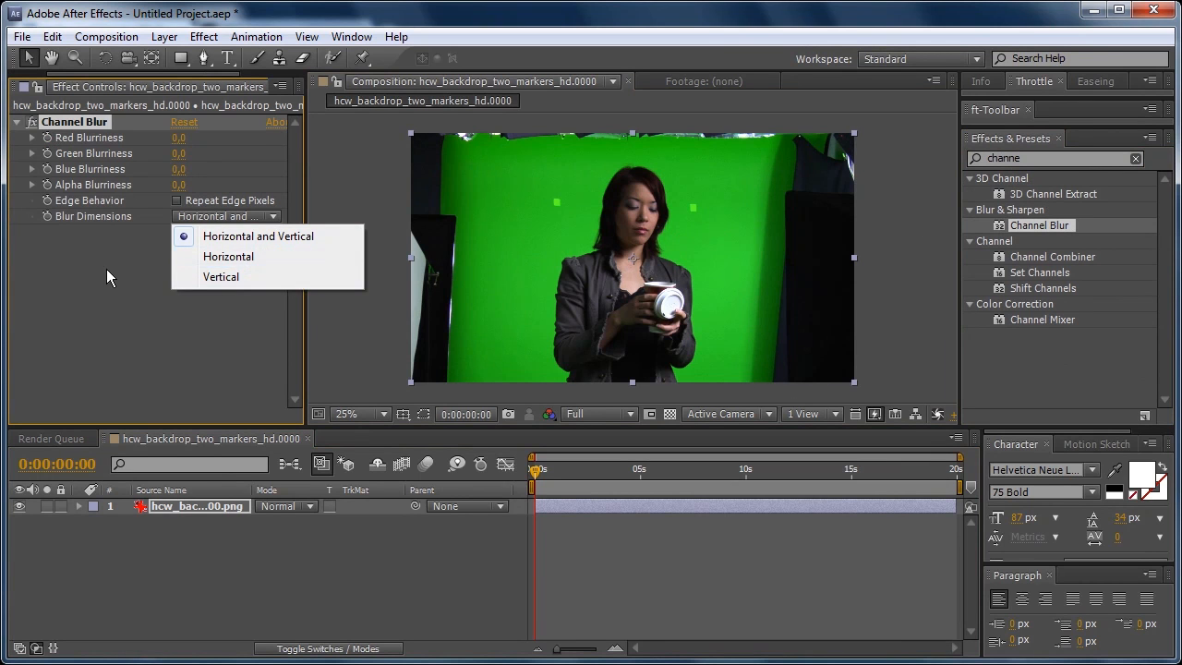
pyautogui.click(249, 237)
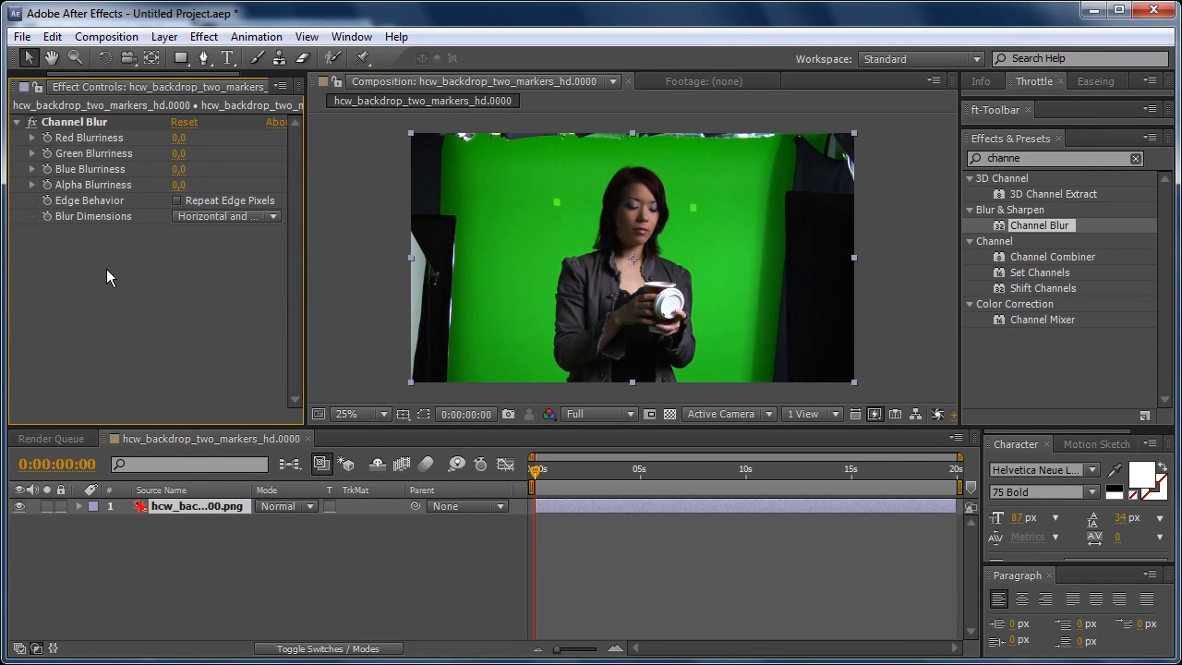
# - Try out the Red Blurriness of the footage's Channel Blur and set the red and green values to 0
pyautogui.moveTo(179, 138)
pyautogui.mouseDown()
pyautogui.moveTo(212, 140)
pyautogui.moveTo(177, 139)
pyautogui.moveTo(202, 156)
pyautogui.moveTo(189, 158)
pyautogui.mouseUp()
pyautogui.click(179, 138)
pyautogui.write('0')
pyautogui.press('Tab')
pyautogui.write('0')
pyautogui.press('Return')
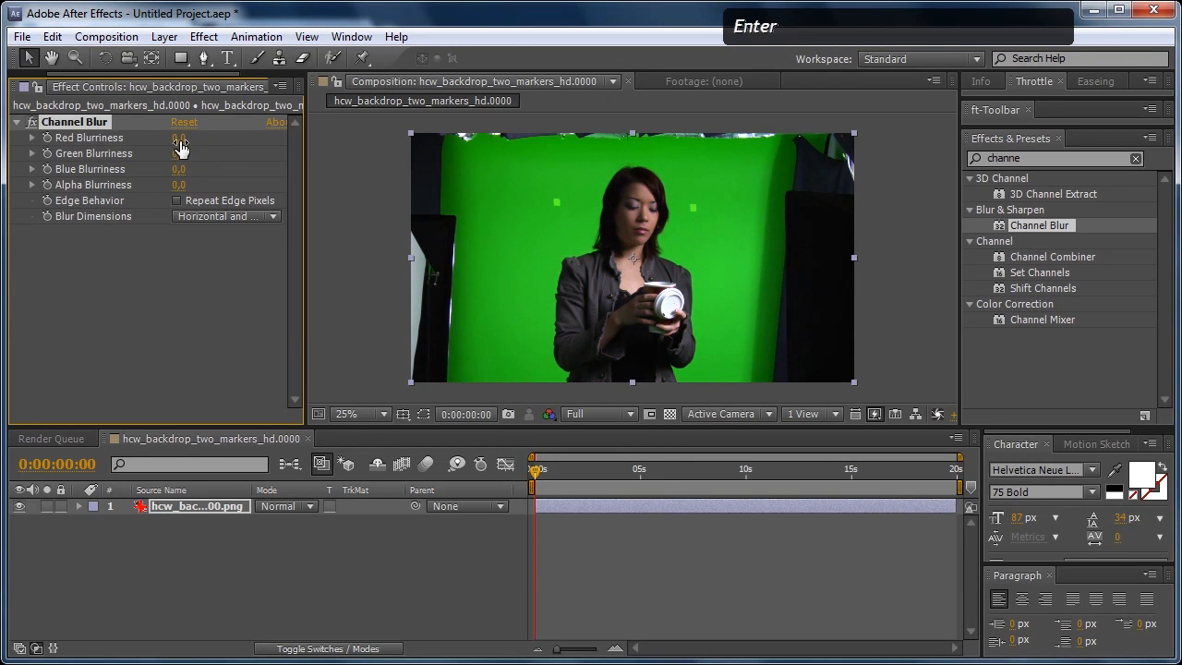
pyautogui.click(185, 244)
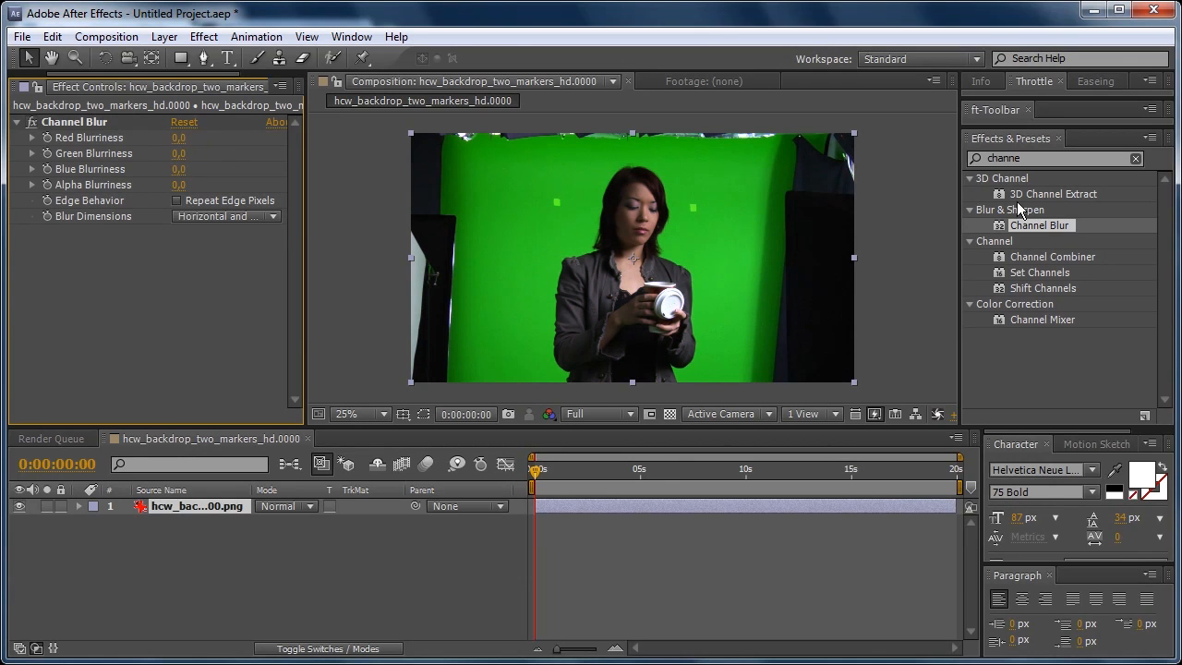
# - Find the Keylight (1.2) keying effect and apply it to the green-screen footage
pyautogui.doubleClick(1058, 160)
pyautogui.press('Delete')
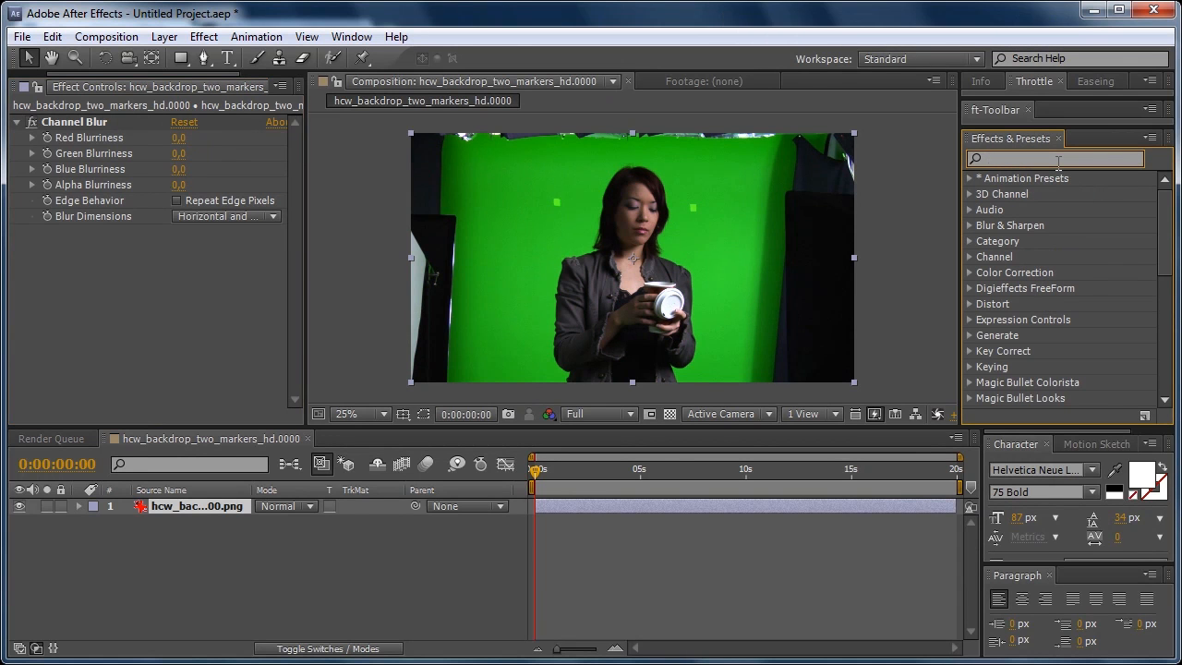
pyautogui.write('key')
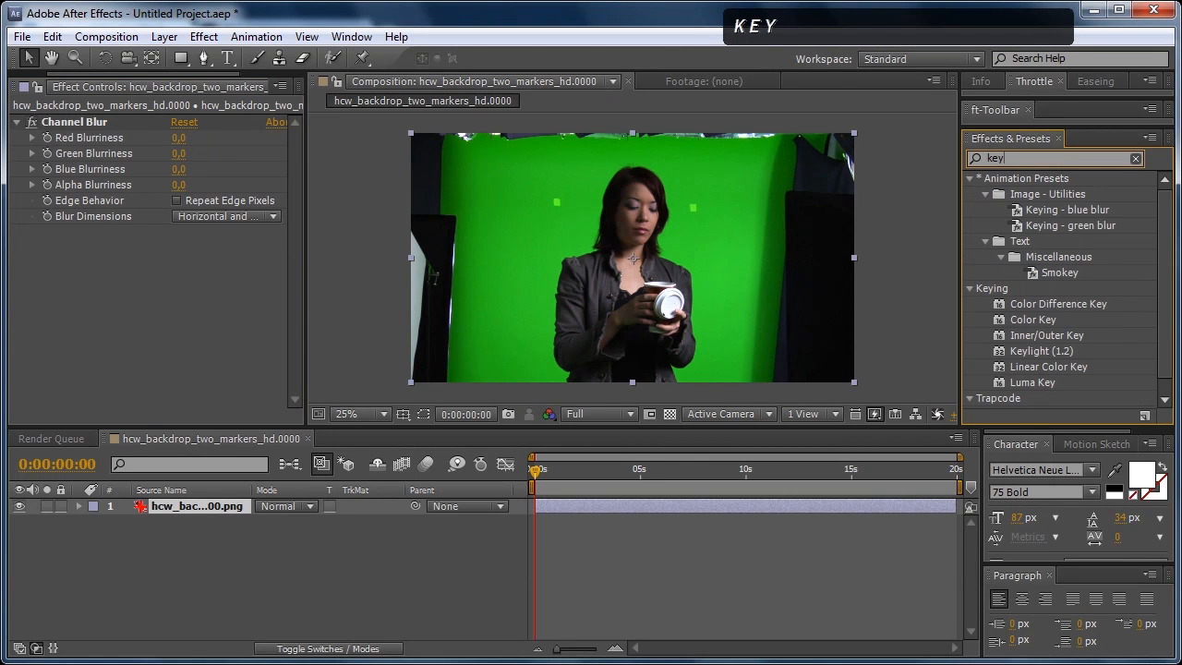
pyautogui.click(1035, 352)
pyautogui.moveTo(1035, 353); pyautogui.dragTo(730, 333)
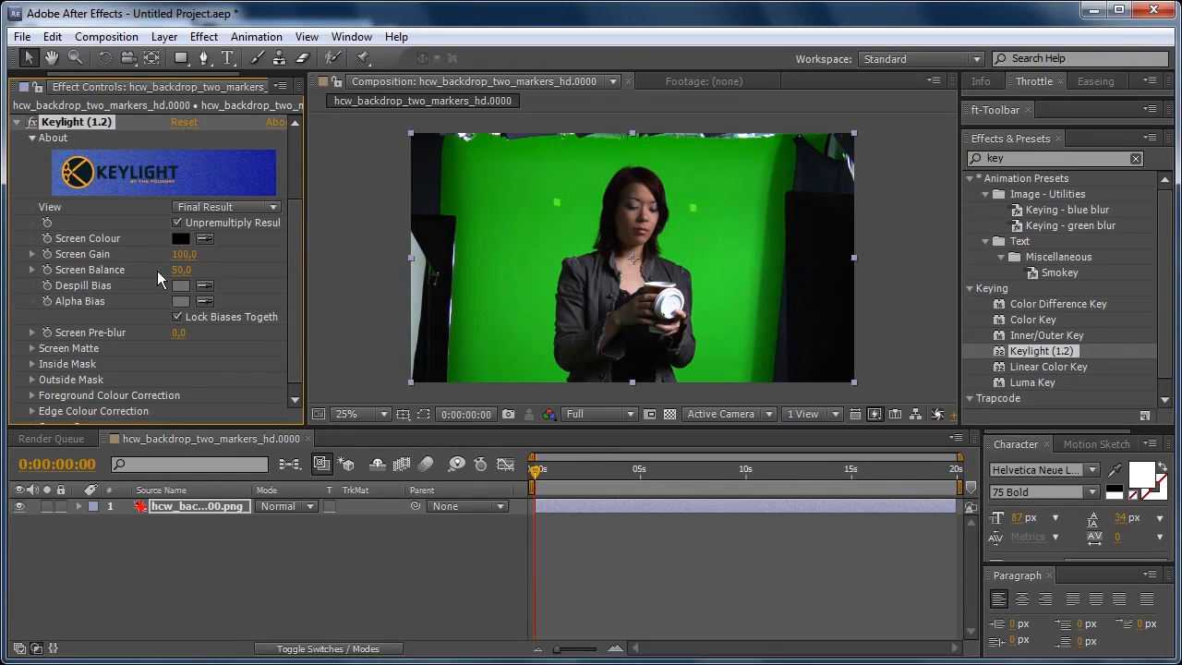
# - Sample the green backdrop beside the woman as Keylight's Screen Colour and show the composition's transparency grid
pyautogui.click(204, 239)
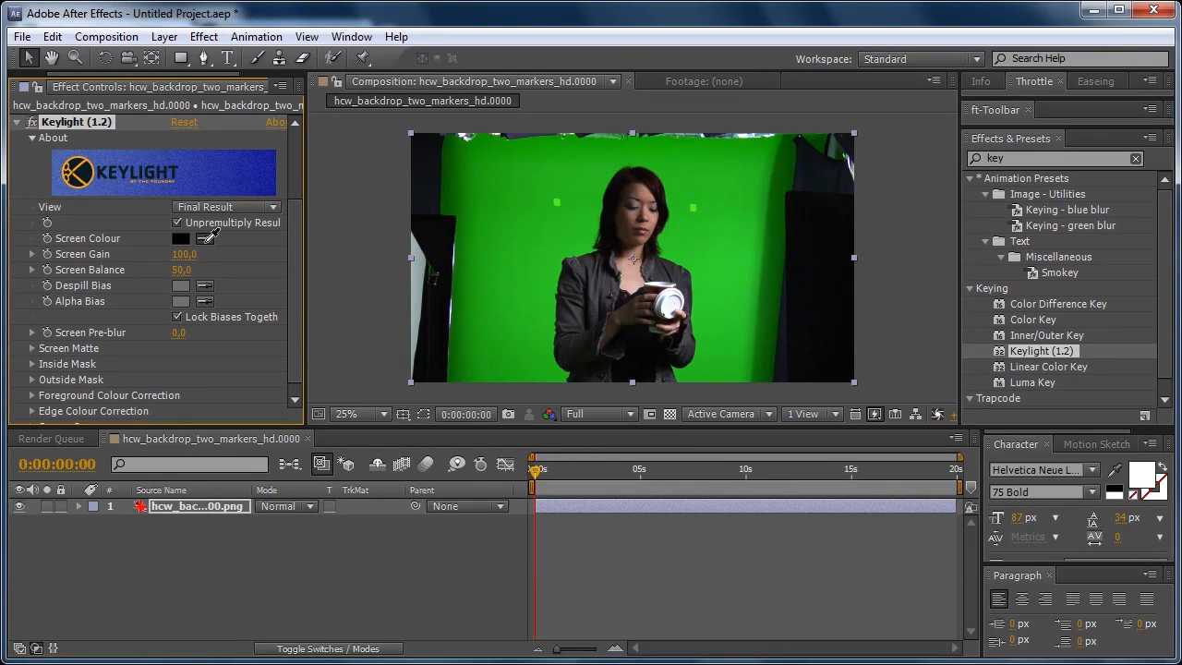
pyautogui.click(583, 246)
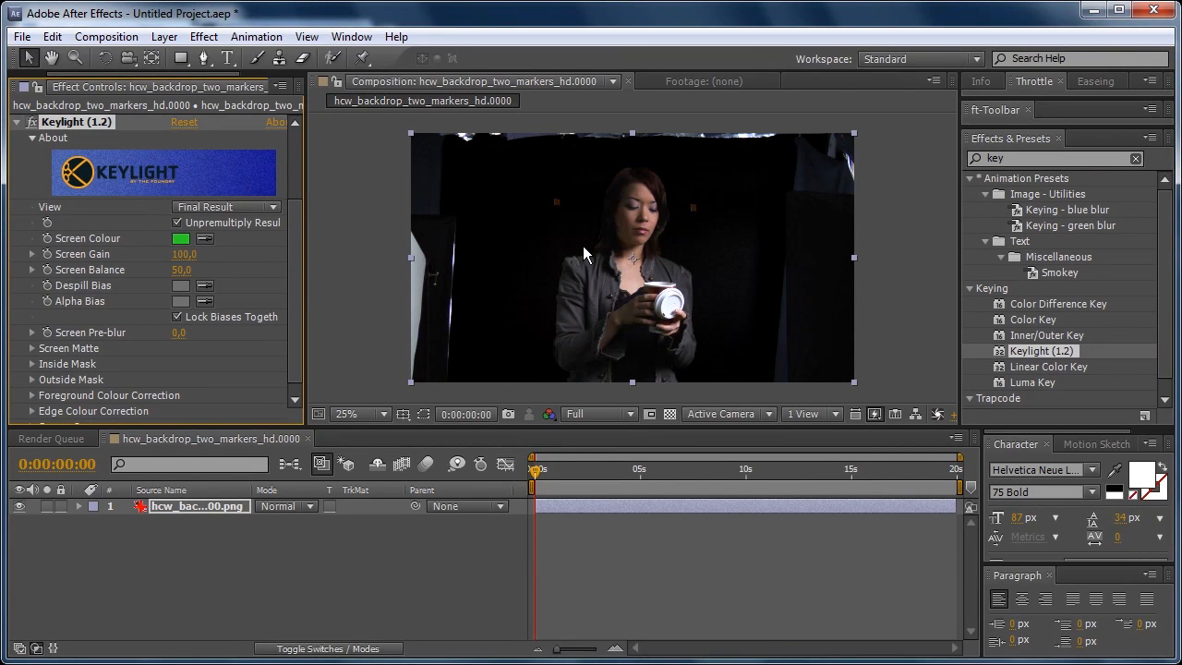
pyautogui.click(668, 414)
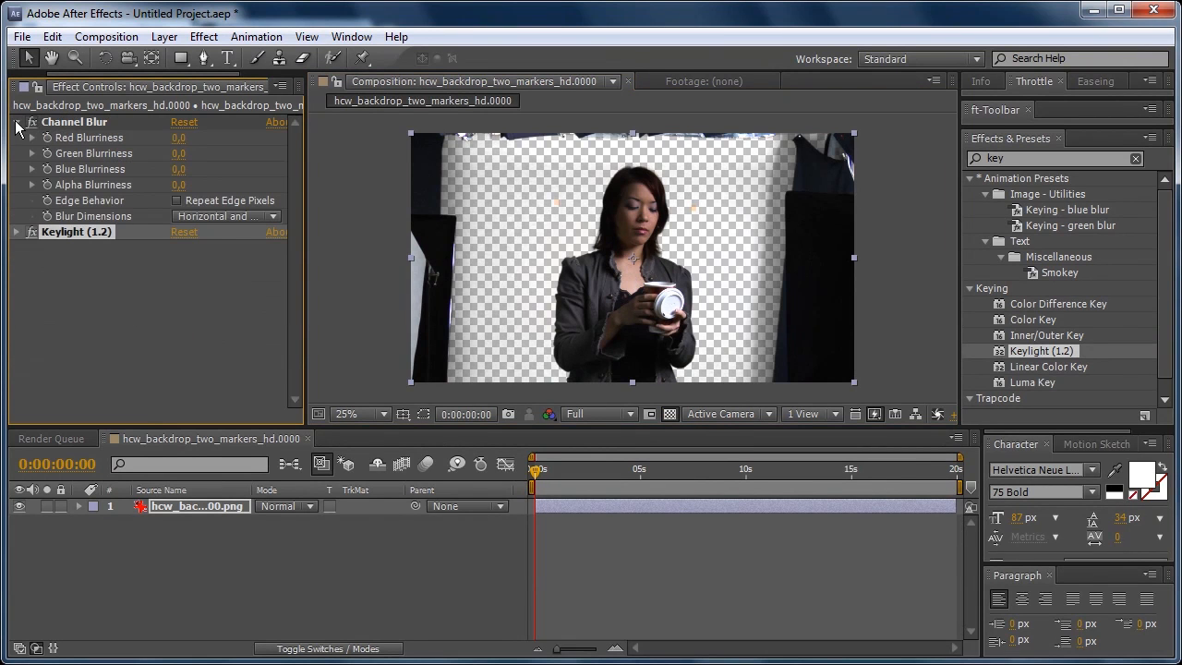
# - Delete the Channel Blur effect from the green-screen footage layer
pyautogui.click(82, 130)
pyautogui.press('Delete')
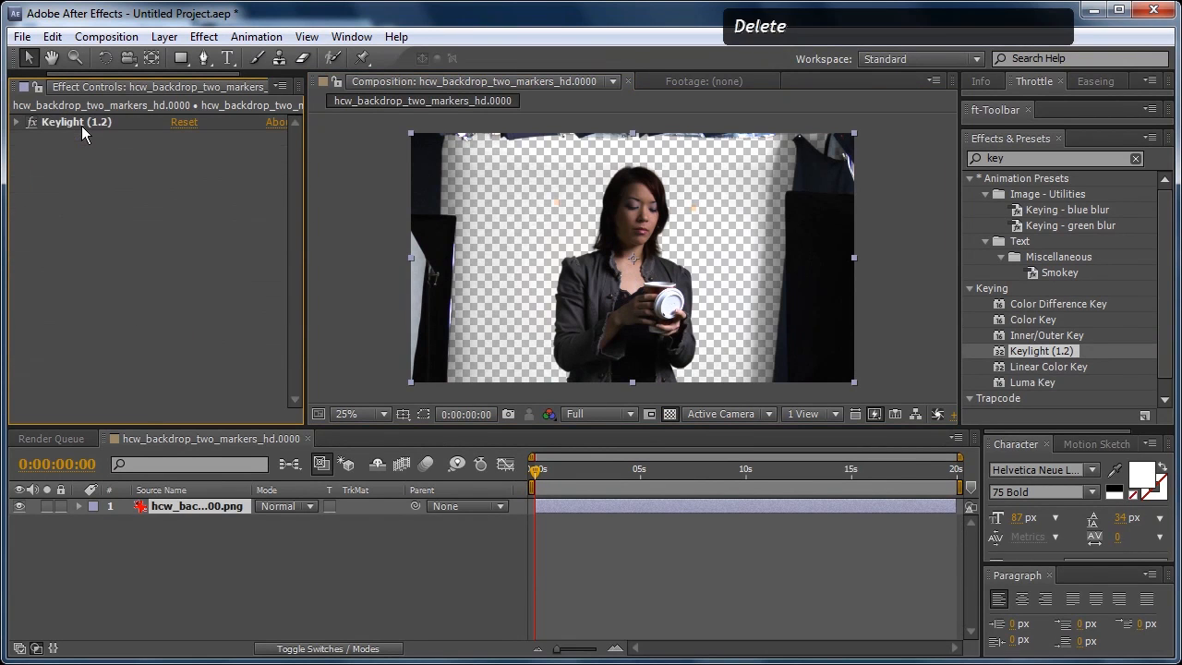
# - Switch the timeline to layer names and pre-compose the keyed footage layer, moving all its attributes into the new composition
pyautogui.click(163, 539)
pyautogui.click(162, 489)
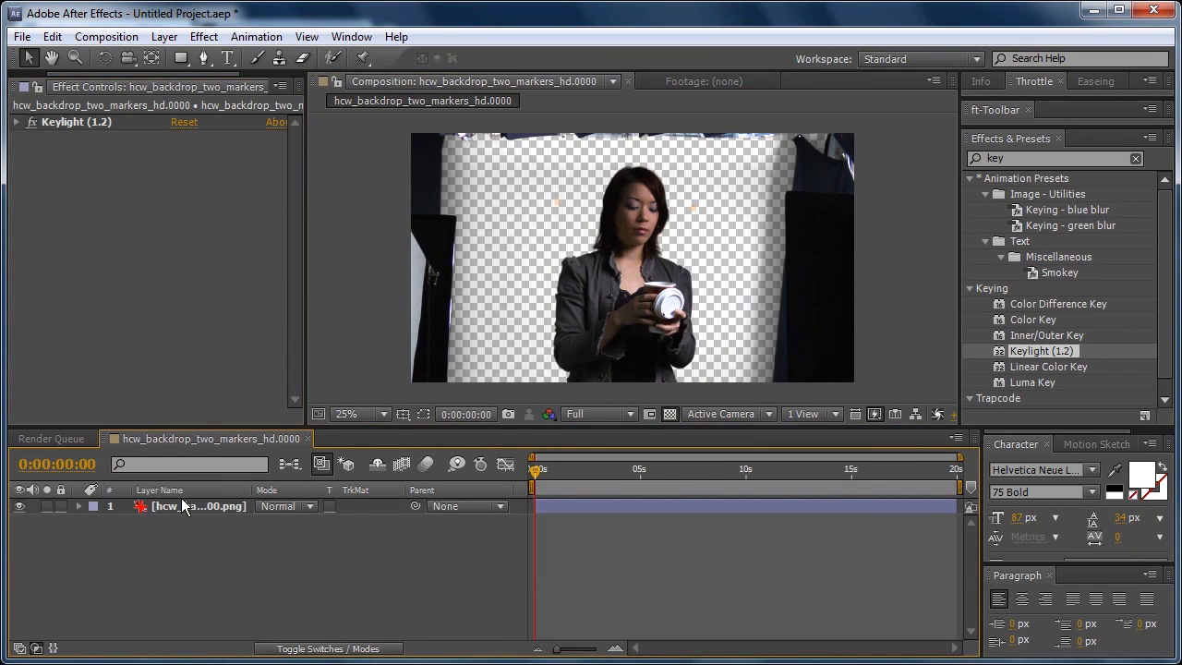
pyautogui.click(181, 510)
pyautogui.hotkey('ctrl', 'shift', 'c')
pyautogui.click(652, 508)
pyautogui.click(762, 584)
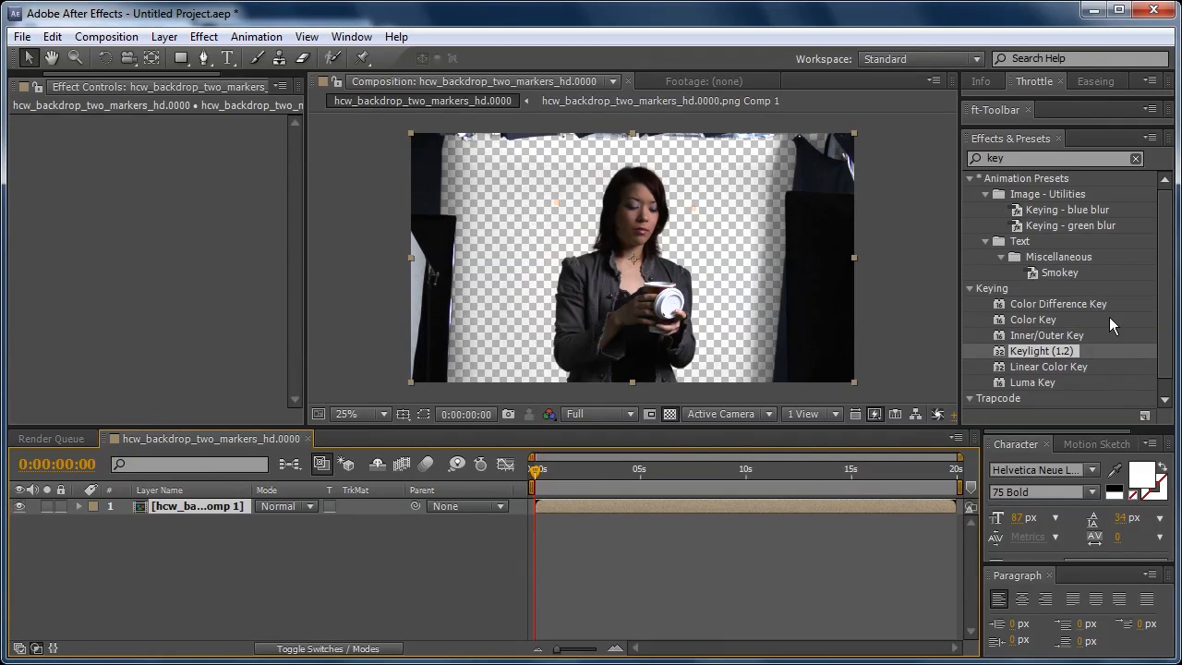
# - Find the Channel Blur effect and apply it to the pre-composed footage layer
pyautogui.doubleClick(1034, 159)
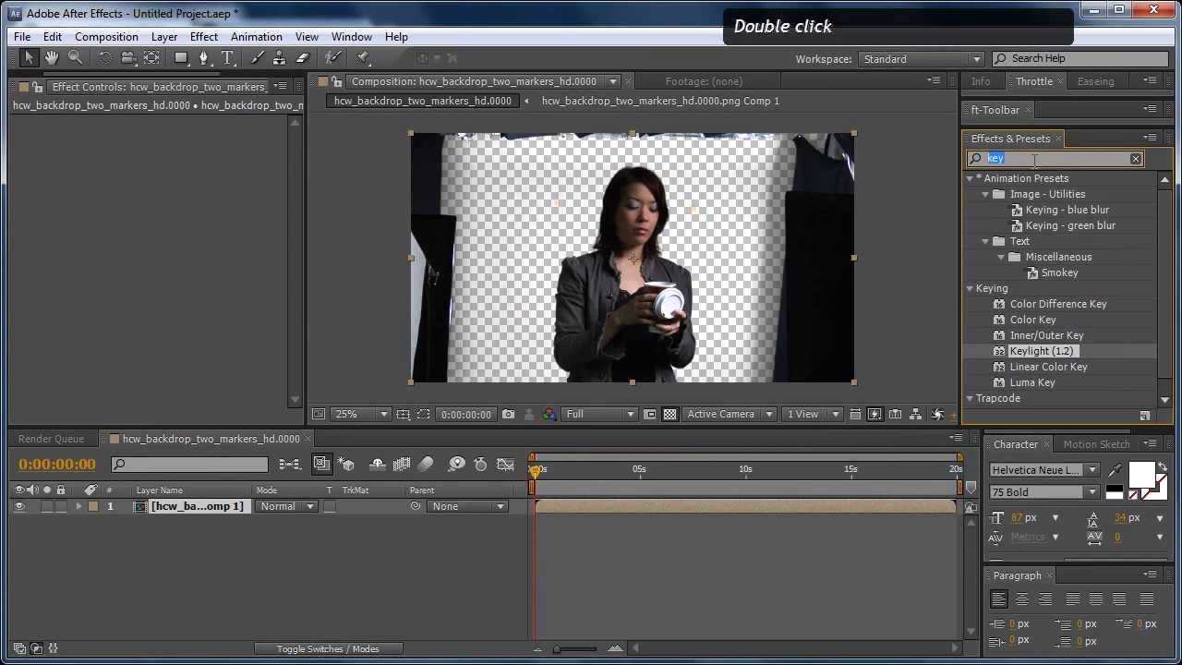
pyautogui.write('channe')
pyautogui.moveTo(1041, 225); pyautogui.dragTo(737, 235)
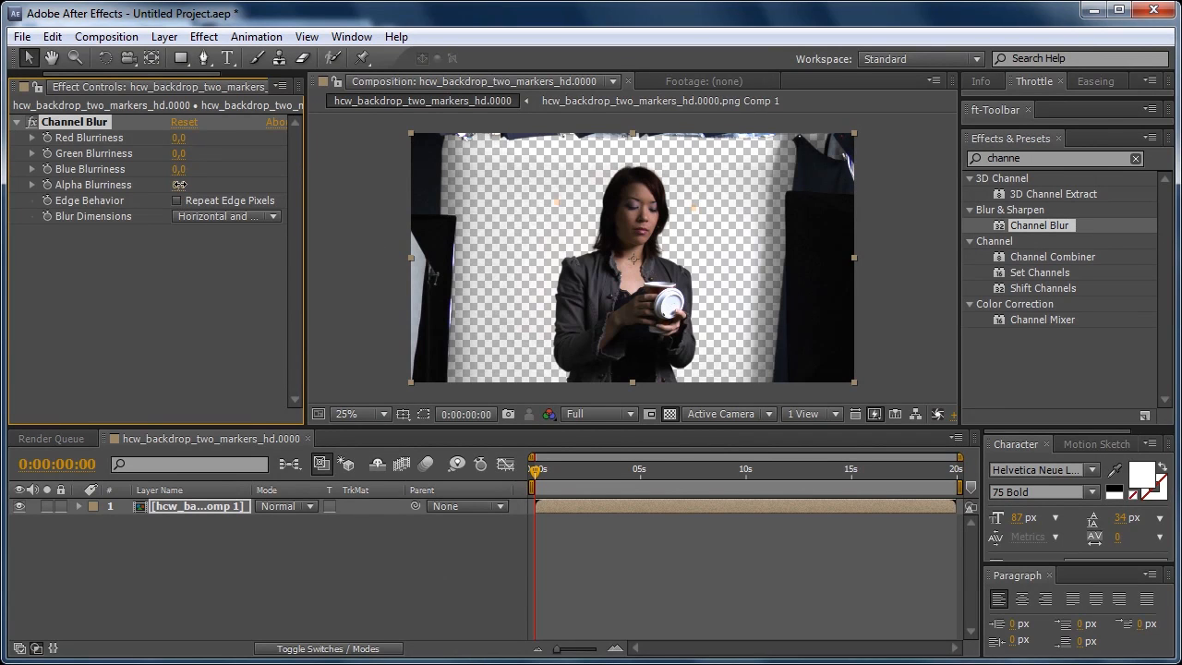
# - Try an Alpha Blurriness of 76 on the pre-composed layer, inspect the woman's edges up close, and reset the value to 0
pyautogui.moveTo(179, 185); pyautogui.dragTo(255, 188)
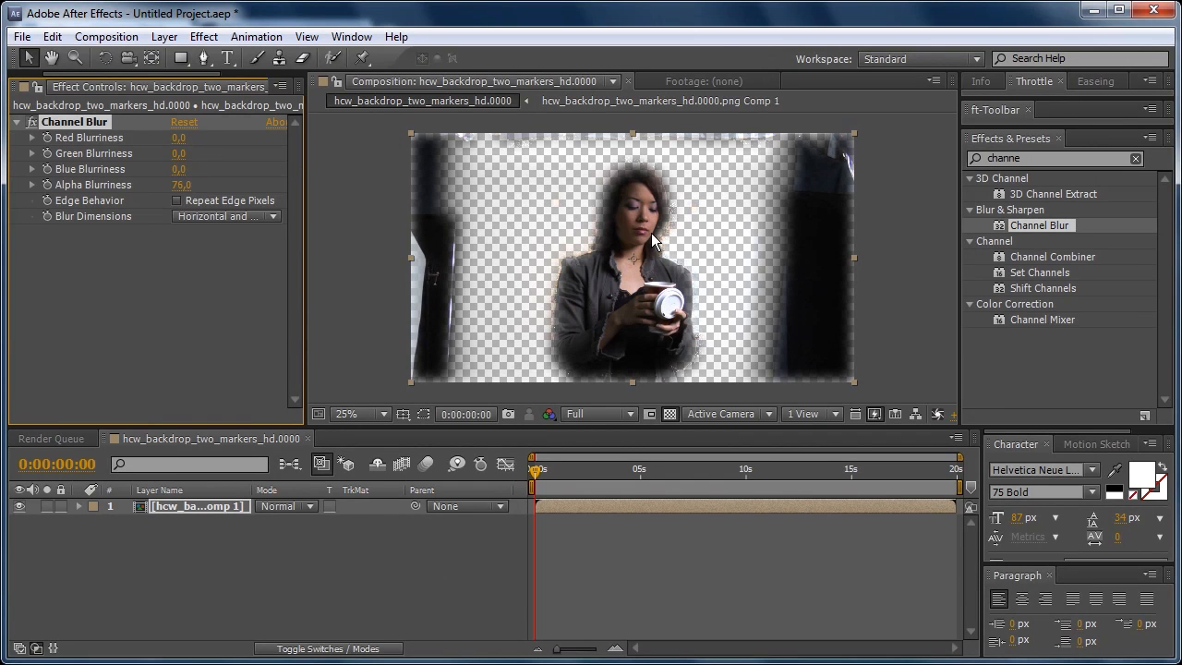
pyautogui.scroll(1, 651, 233)
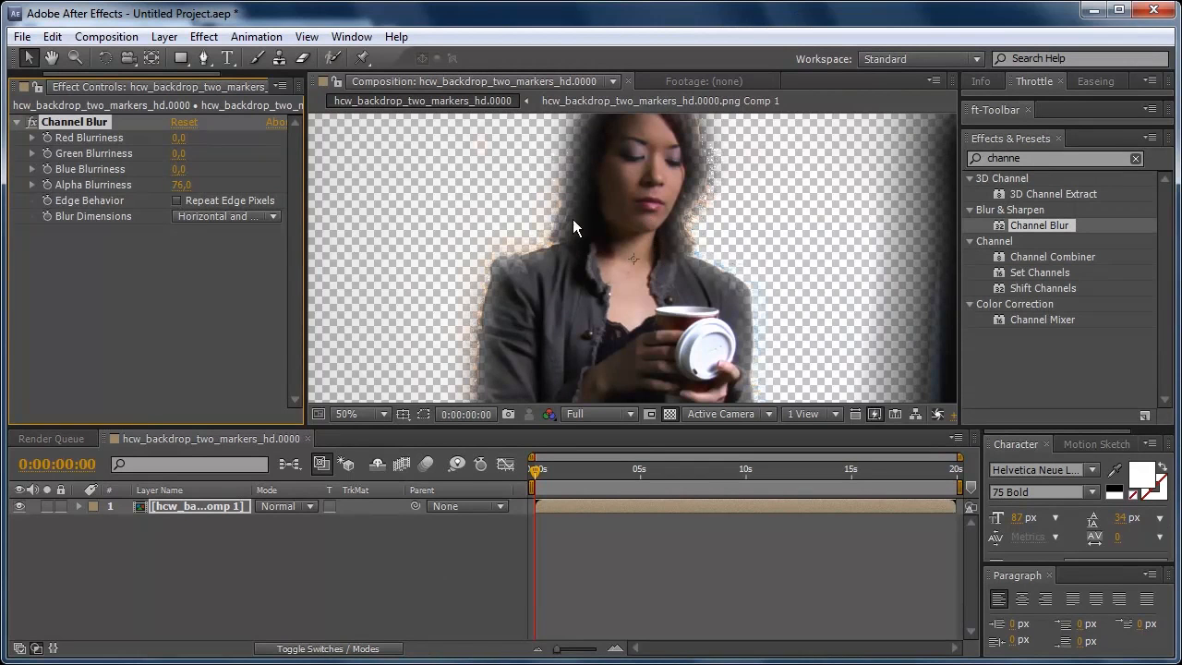
pyautogui.click(181, 185)
pyautogui.write('0')
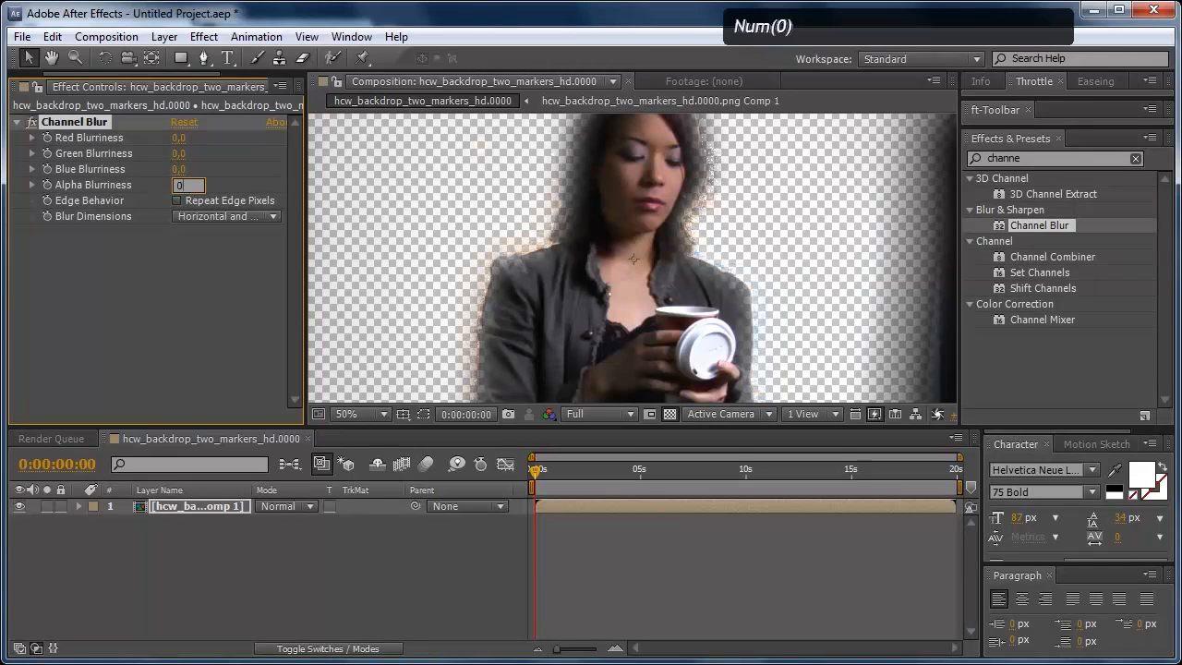
pyautogui.press('Return')
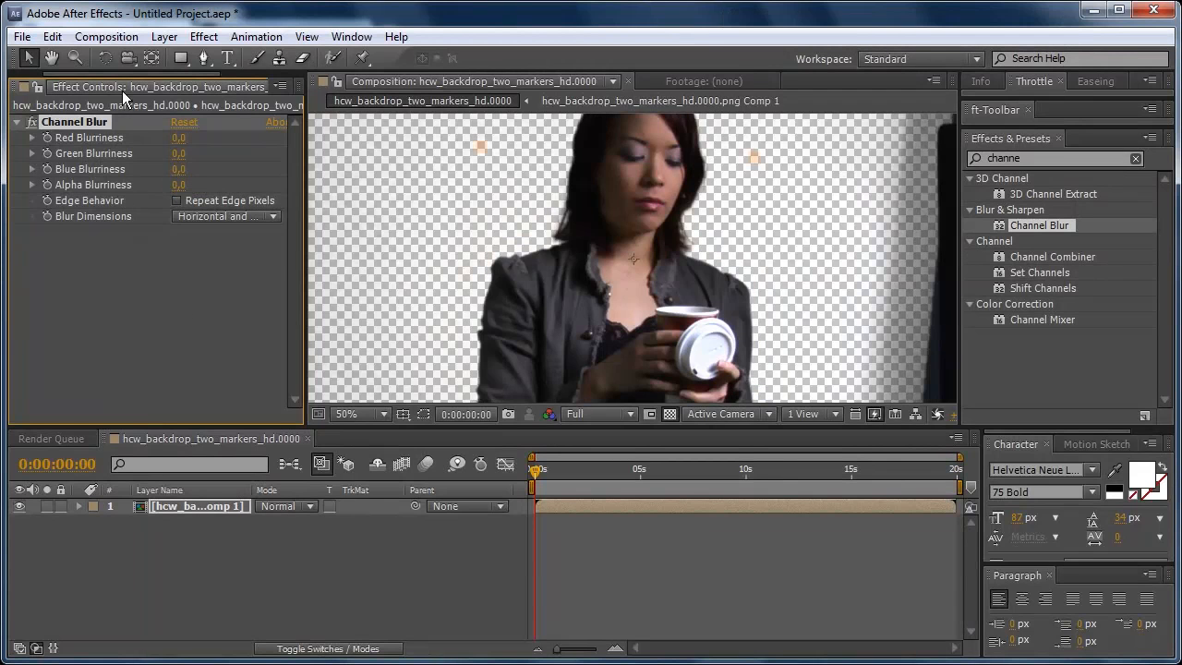
# - Create a new composition 600 px wide and 300 px high
pyautogui.click(49, 84)
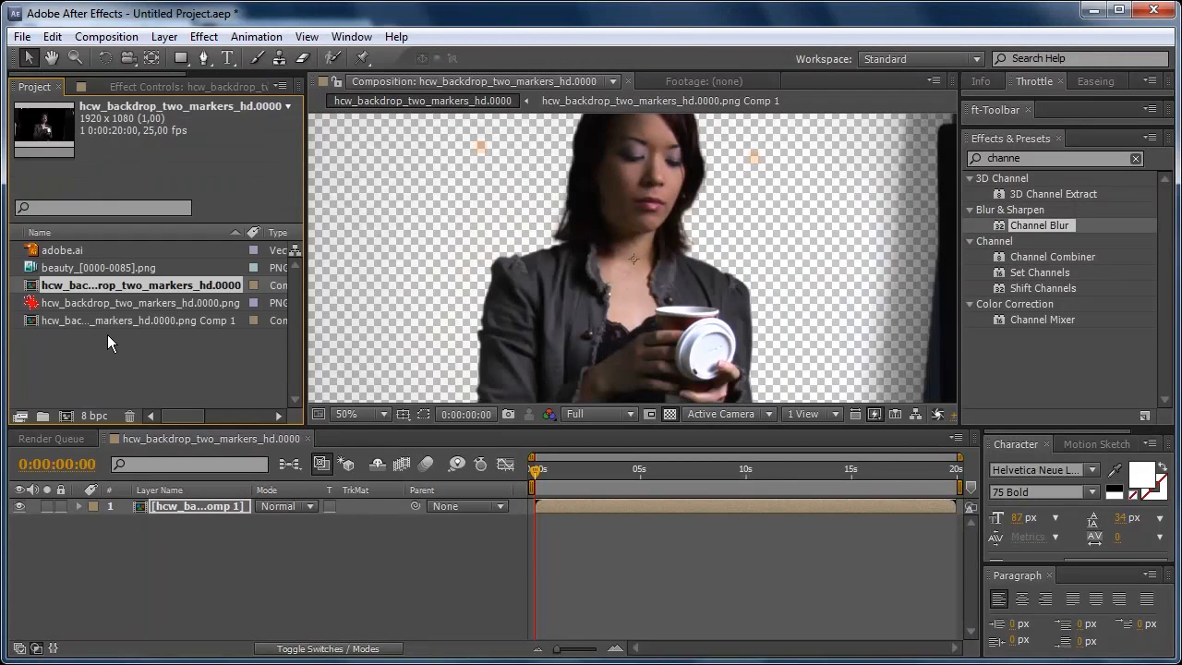
pyautogui.click(63, 252)
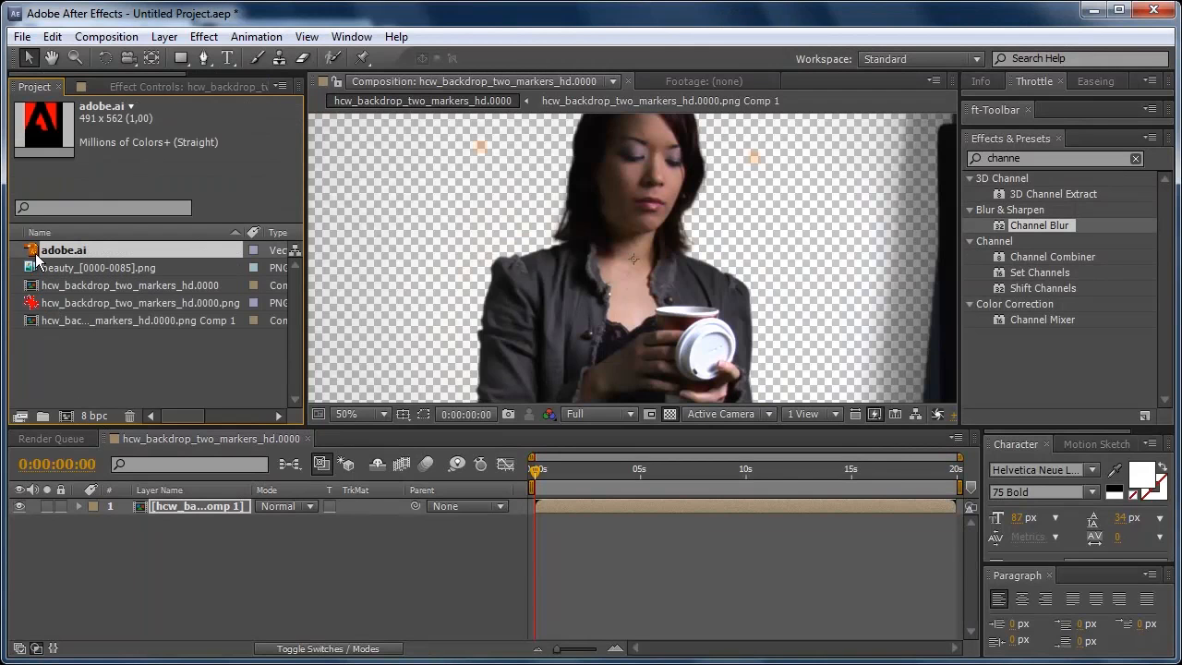
pyautogui.click(66, 416)
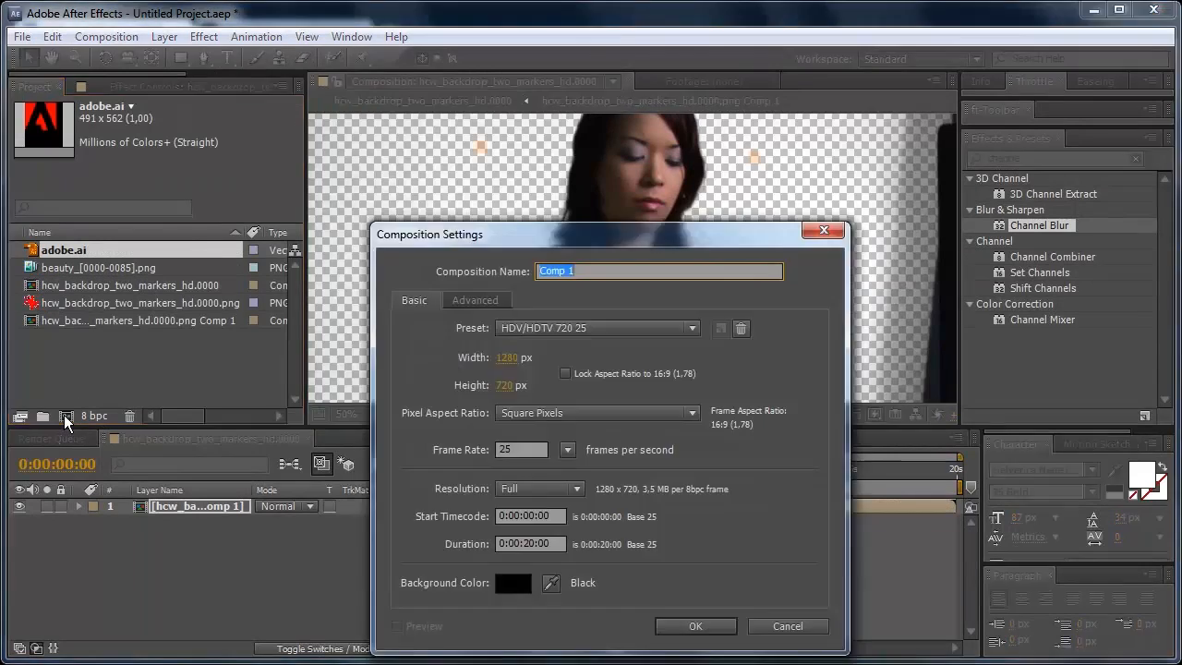
pyautogui.click(573, 335)
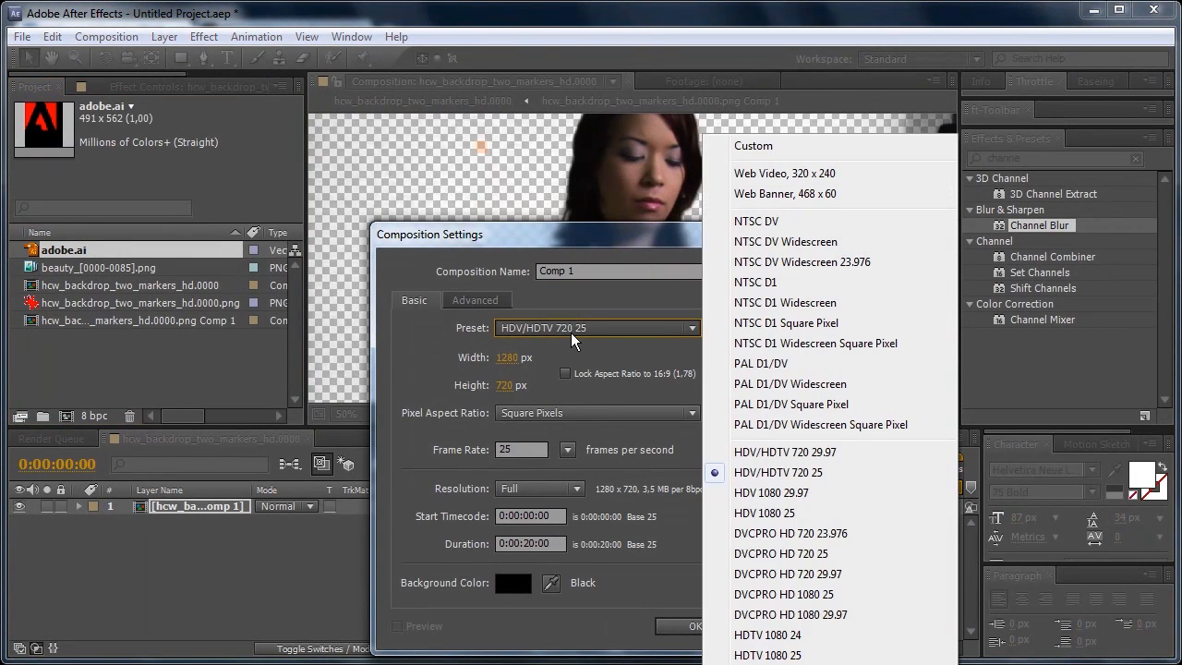
pyautogui.click(506, 358)
pyautogui.write('600')
pyautogui.press('Tab')
pyautogui.write('300')
pyautogui.press('Return')
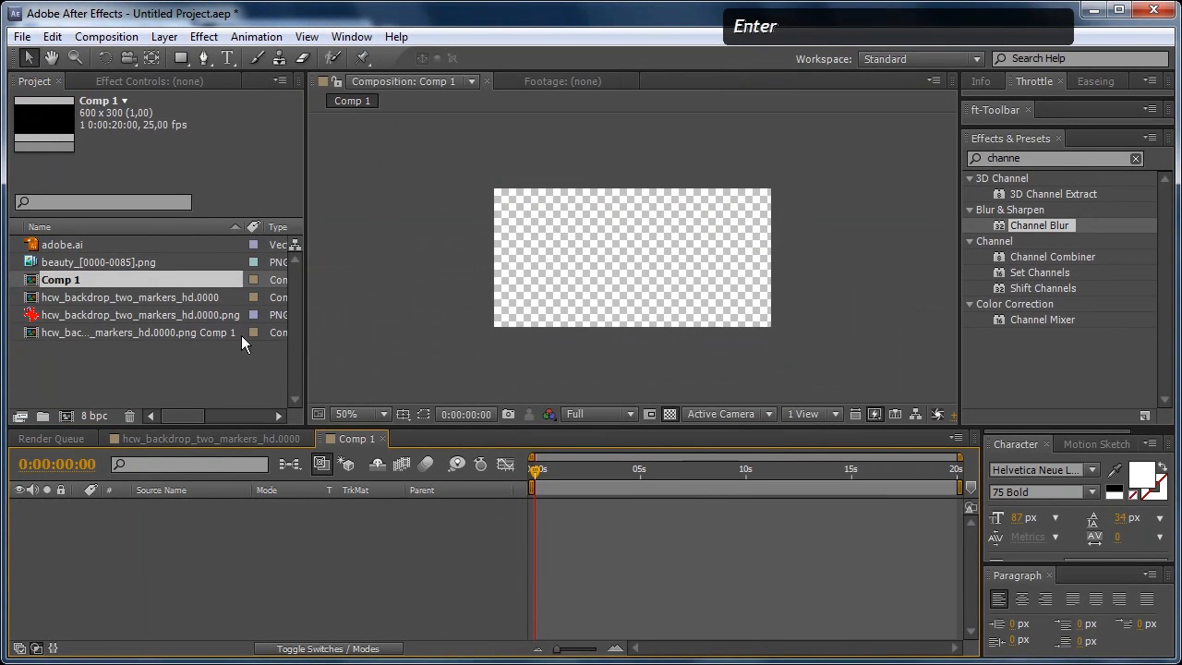
# - Add adobe.ai to the centre of the new composition and scale the logo down until it fits inside the frame
pyautogui.moveTo(80, 244); pyautogui.dragTo(646, 286)
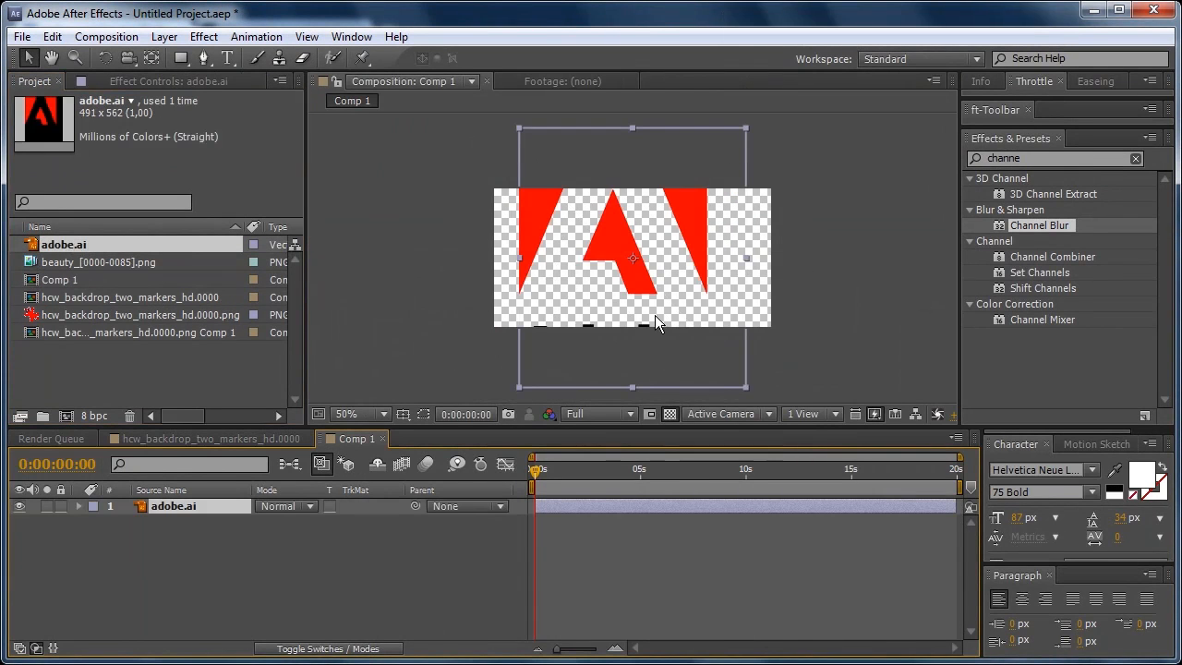
pyautogui.press('ctrl+shift+KP_Subtract')
pyautogui.press('ctrl+shift+KP_Subtract')
pyautogui.press('ctrl+shift+KP_Subtract')
pyautogui.press('ctrl+shift+KP_Subtract')
pyautogui.press('ctrl+shift+KP_Subtract')
pyautogui.press('ctrl+shift+KP_Subtract')
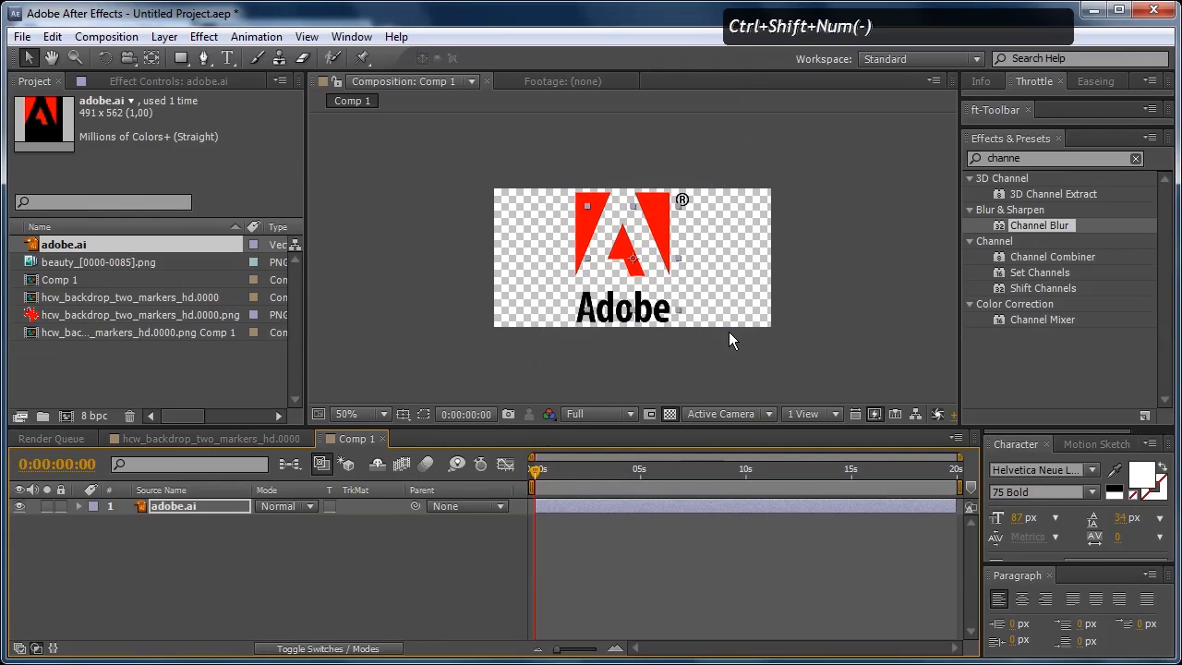
# - Apply Channel Blur to the adobe.ai layer with an Alpha Blurriness of 108 and compare it with the keyed footage composition
pyautogui.moveTo(1049, 227); pyautogui.dragTo(647, 274)
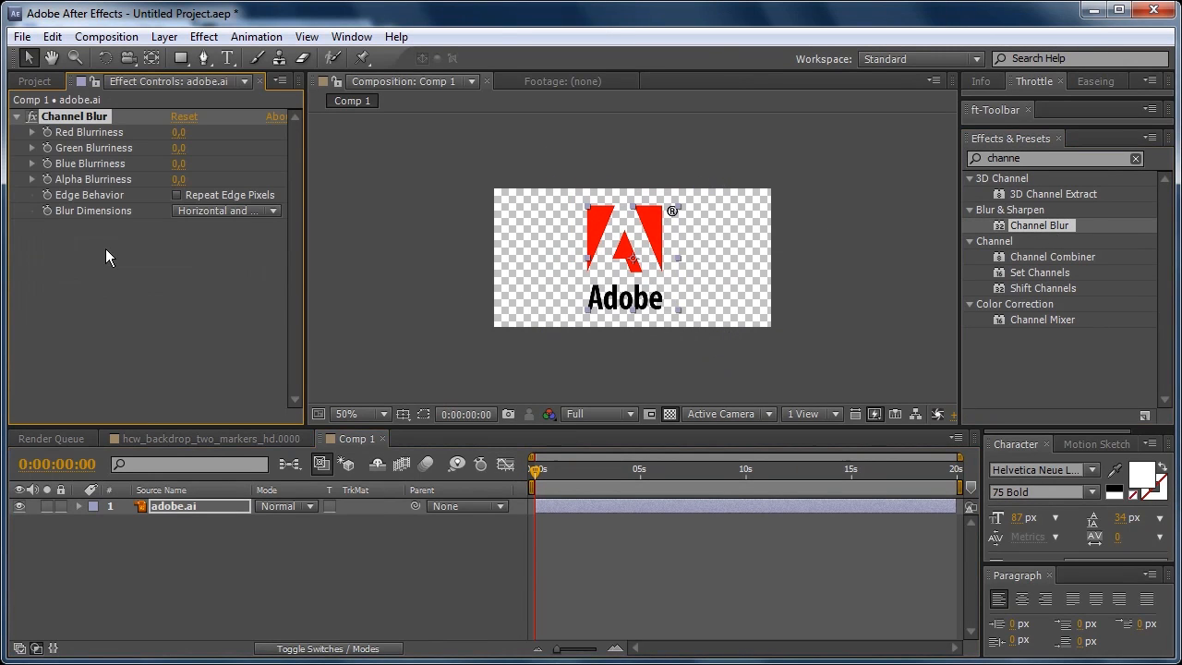
pyautogui.moveTo(173, 189); pyautogui.dragTo(280, 190)
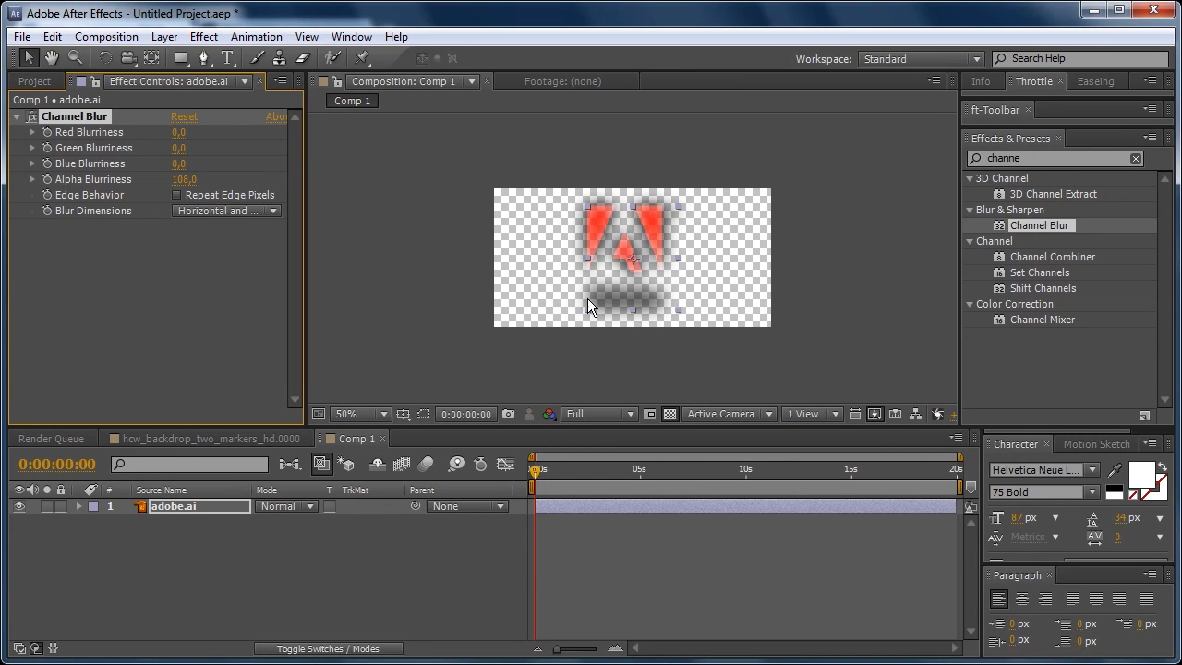
pyautogui.click(253, 442)
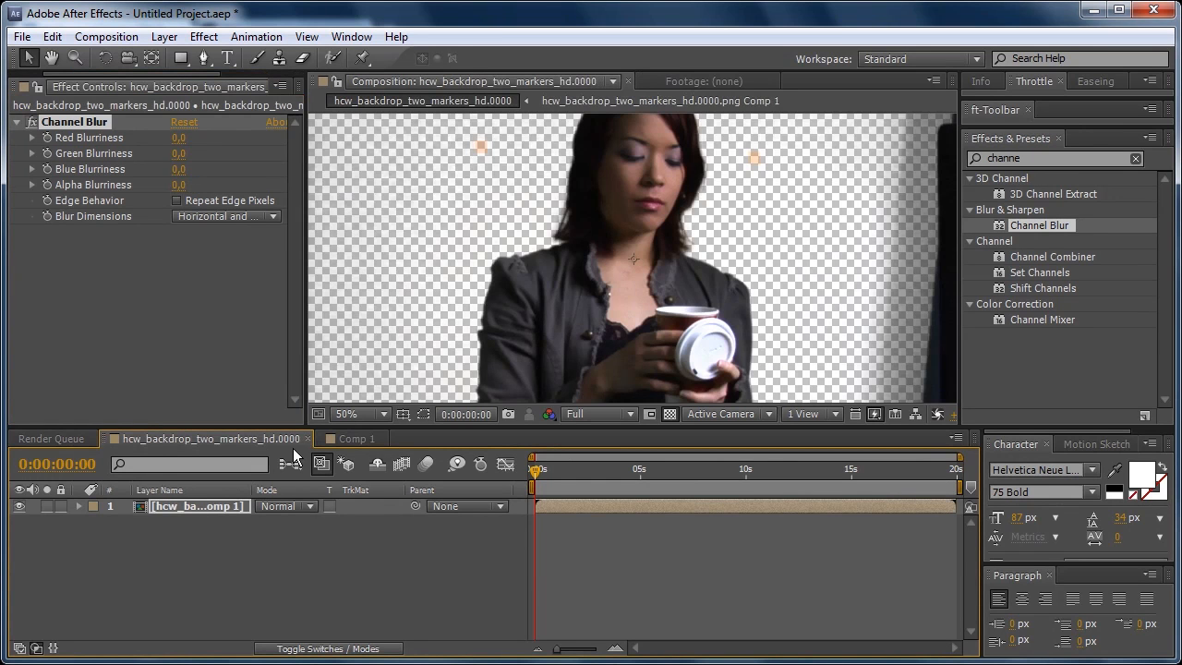
pyautogui.click(356, 439)
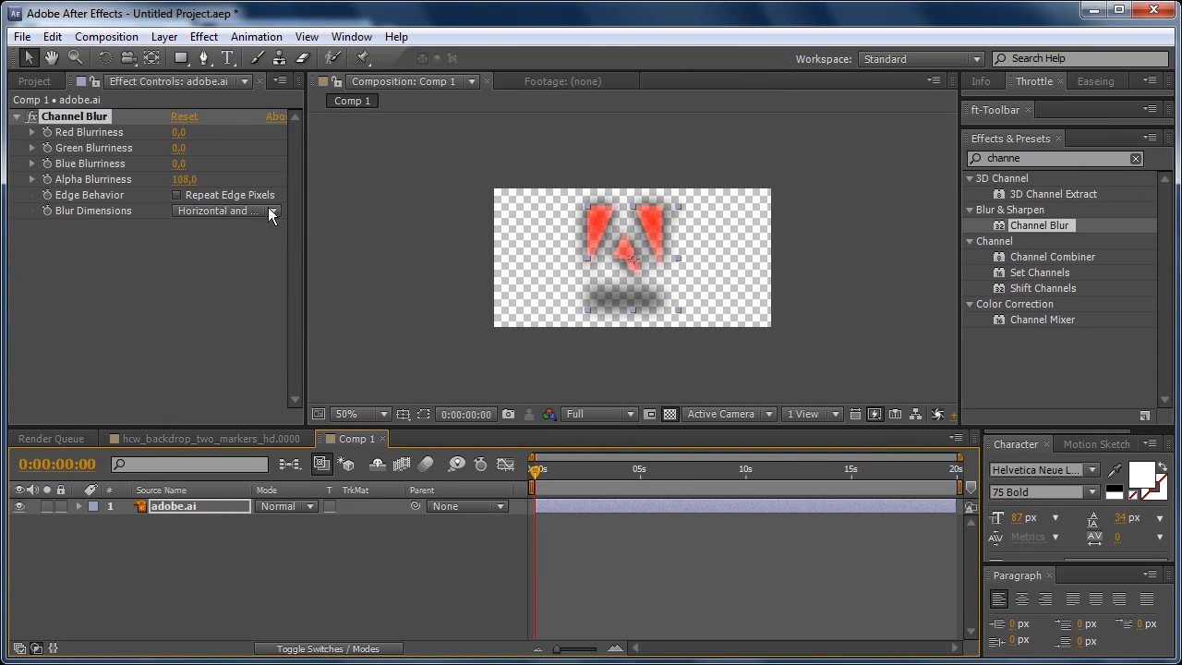
# - Create a composition from the beauty_[0000-0085].png sequence and move the current time to 0:00:02:14
pyautogui.click(35, 81)
pyautogui.moveTo(102, 263); pyautogui.dragTo(66, 418)
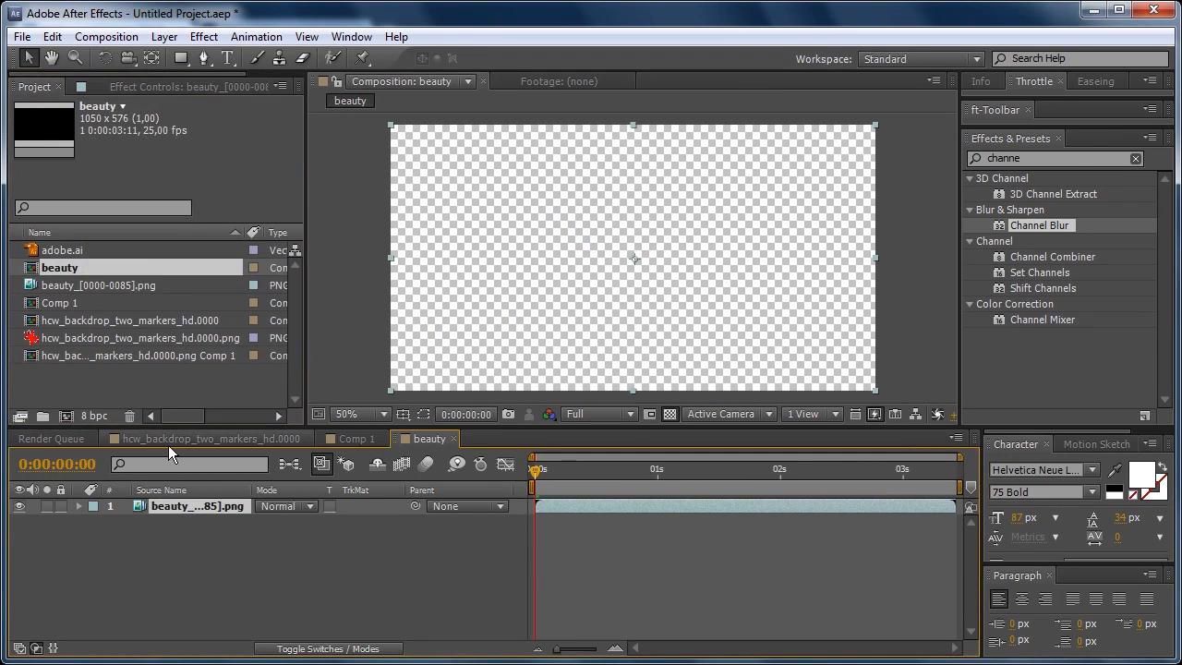
pyautogui.moveTo(602, 469); pyautogui.dragTo(850, 481)
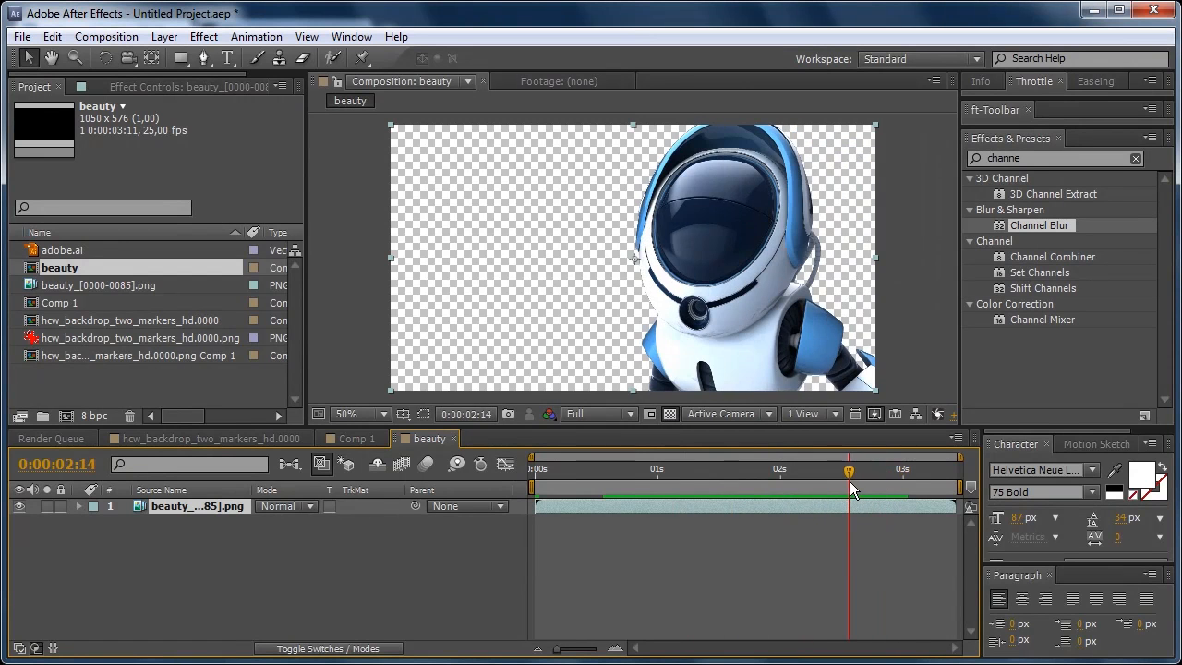
# - Apply Channel Blur to the robot layer, try a Red Blurriness of 13, and reset that value to 0
pyautogui.moveTo(1055, 226); pyautogui.dragTo(760, 252)
pyautogui.moveTo(176, 144); pyautogui.dragTo(186, 139)
pyautogui.moveTo(179, 141); pyautogui.dragTo(190, 142)
pyautogui.scroll(1, 769, 211)
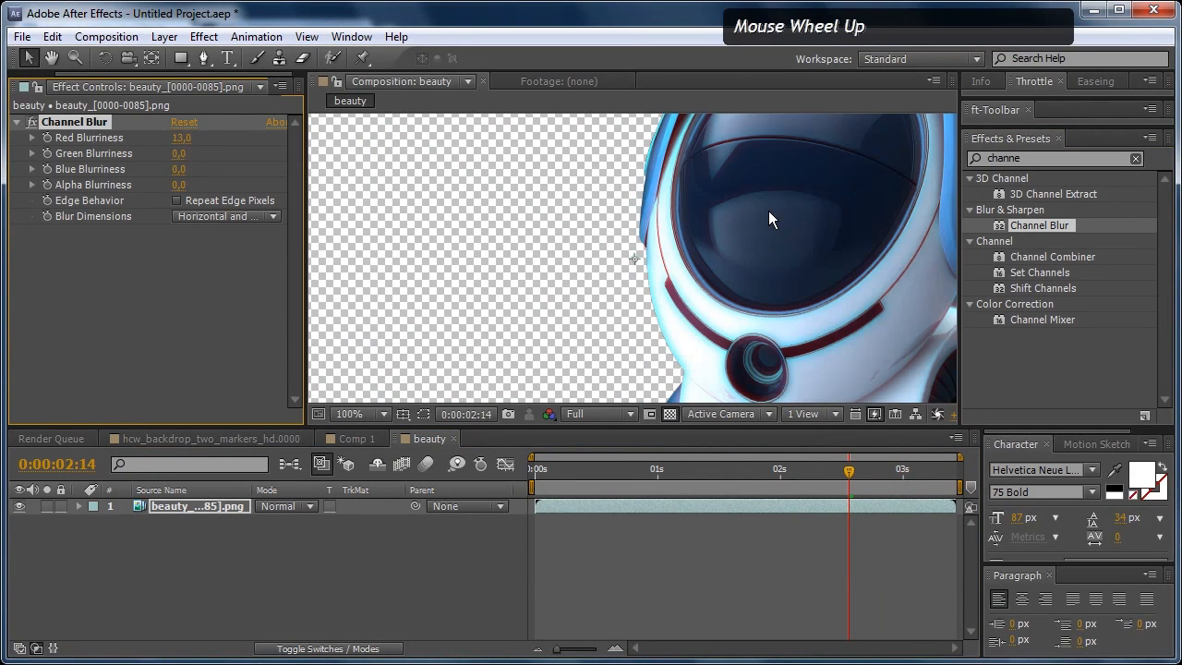
pyautogui.click(181, 144)
pyautogui.write('0')
pyautogui.press('Return')
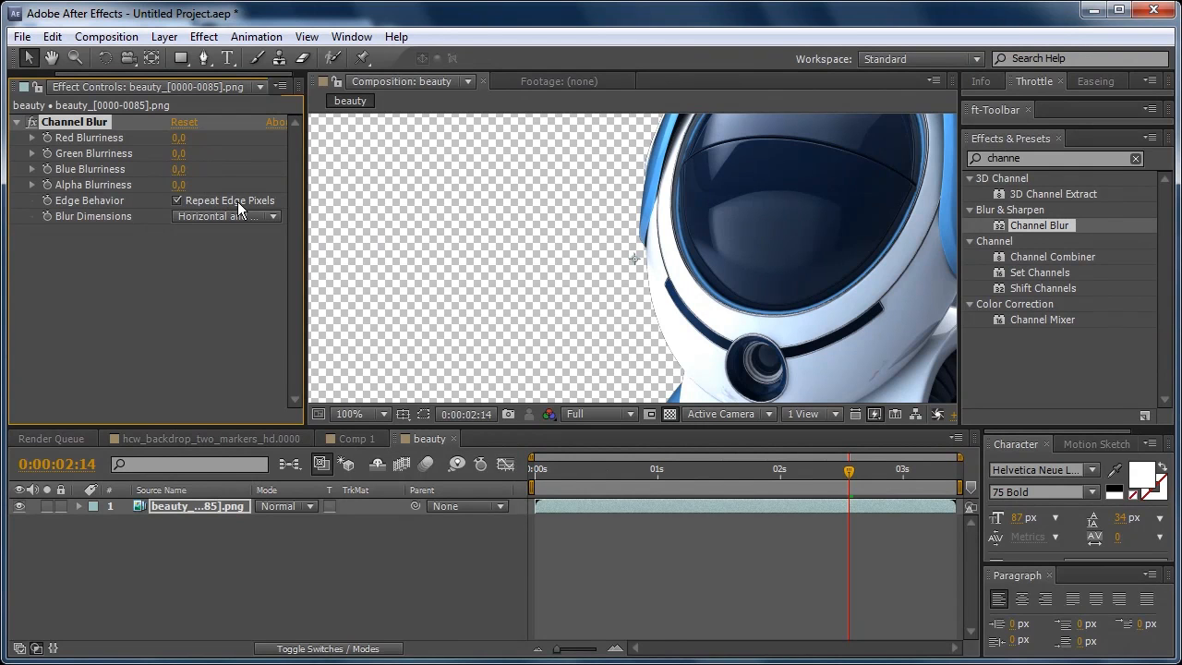
# - Try an Alpha Blurriness of 49 on the robot layer, inspect its edges, and reset the value to 0
pyautogui.moveTo(638, 286); pyautogui.dragTo(564, 120)
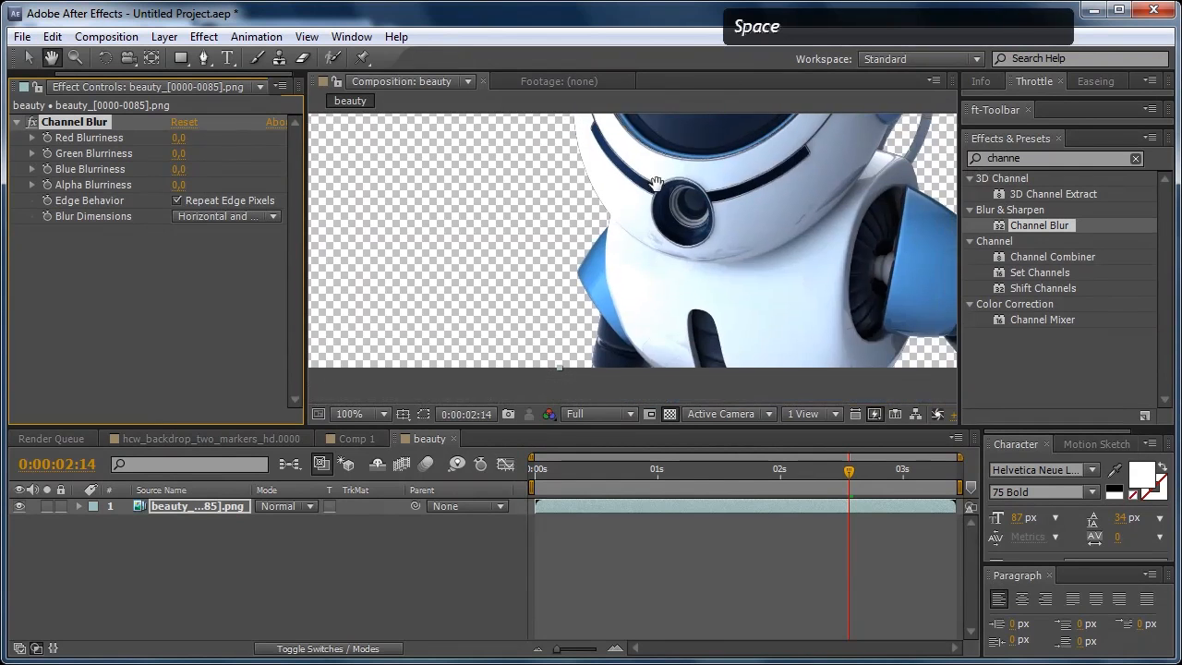
pyautogui.moveTo(181, 184); pyautogui.dragTo(220, 191)
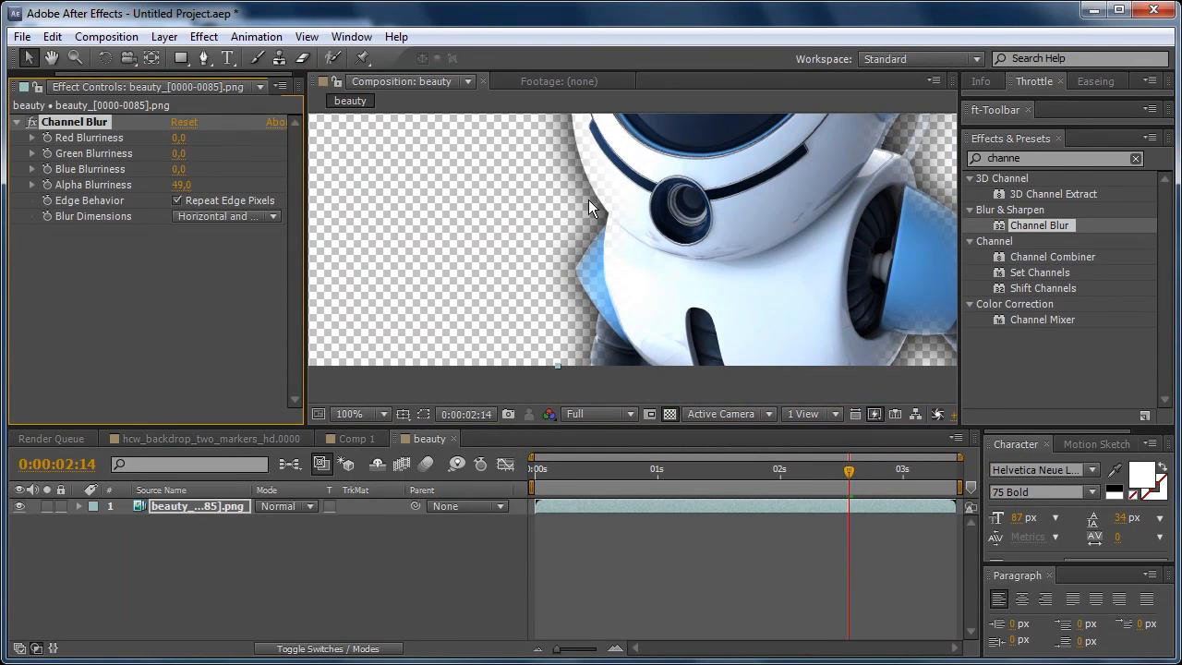
pyautogui.click(181, 184)
pyautogui.write('0')
pyautogui.press('Return')
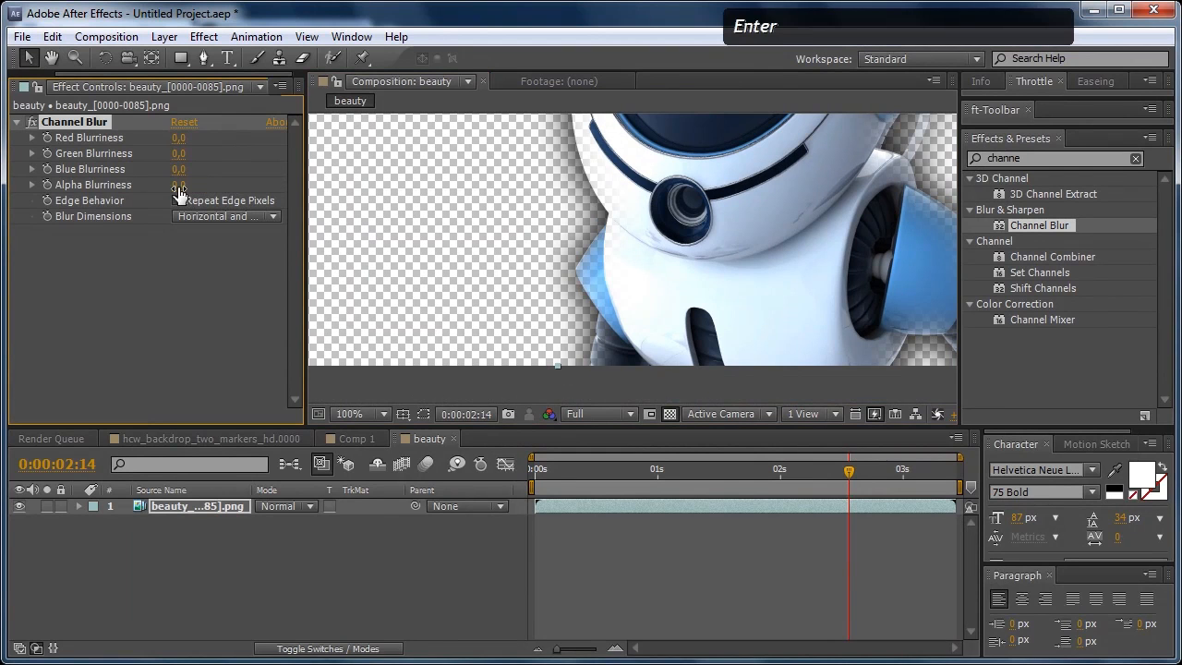
pyautogui.scroll(-2, 543, 217)
pyautogui.moveTo(547, 246); pyautogui.dragTo(564, 329)
# - Find the CC Composite effect and apply it to the robot layer after Channel Blur
pyautogui.doubleClick(1022, 158)
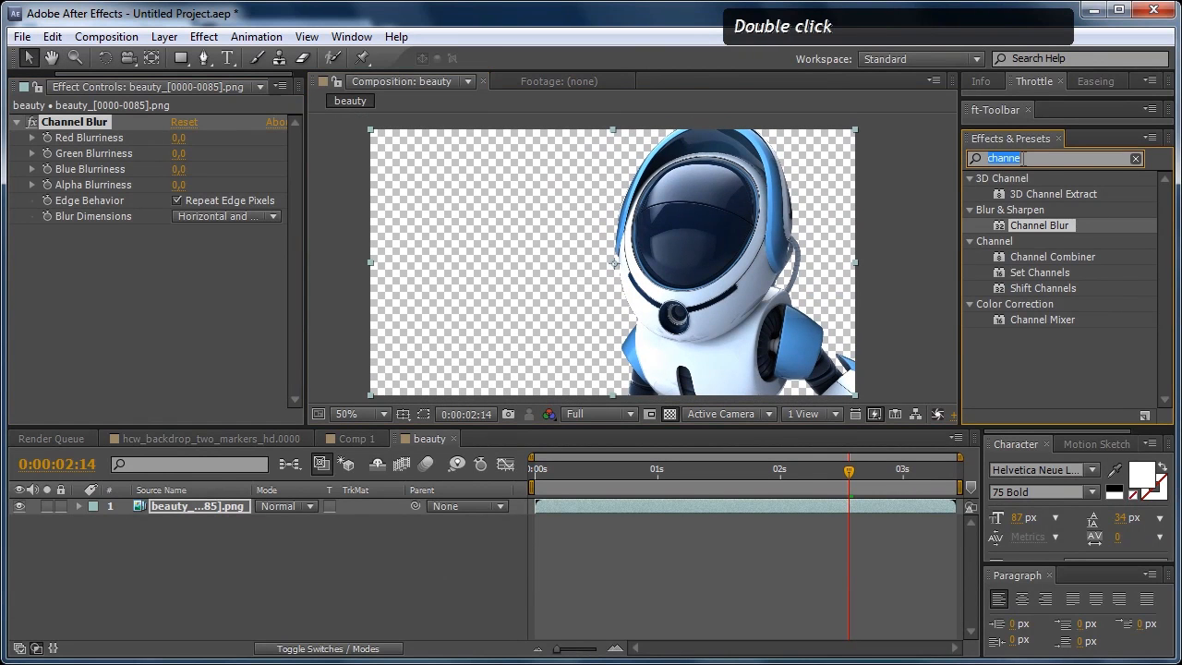
pyautogui.press('Delete')
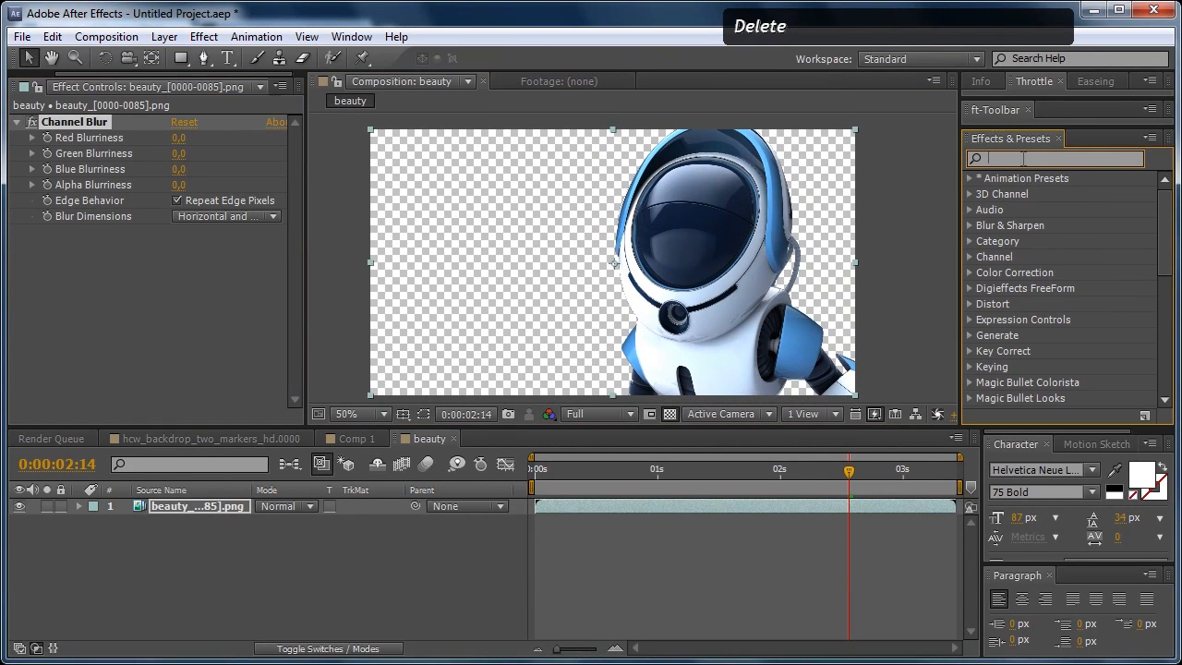
pyautogui.write('cc c')
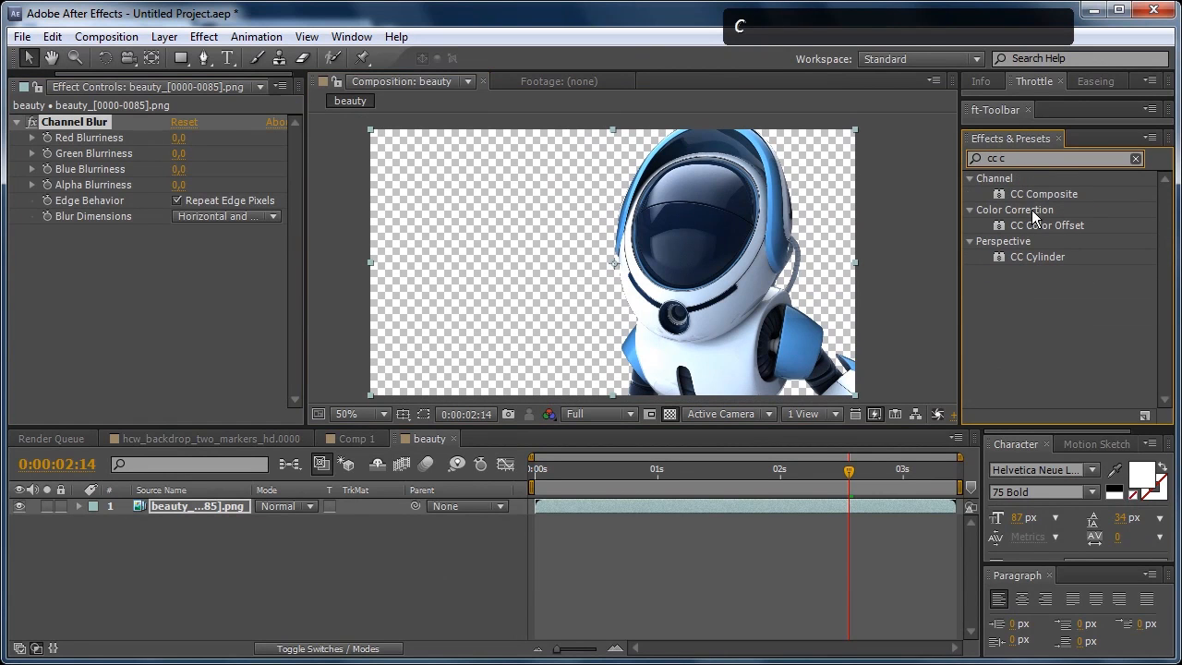
pyautogui.doubleClick(1038, 196)
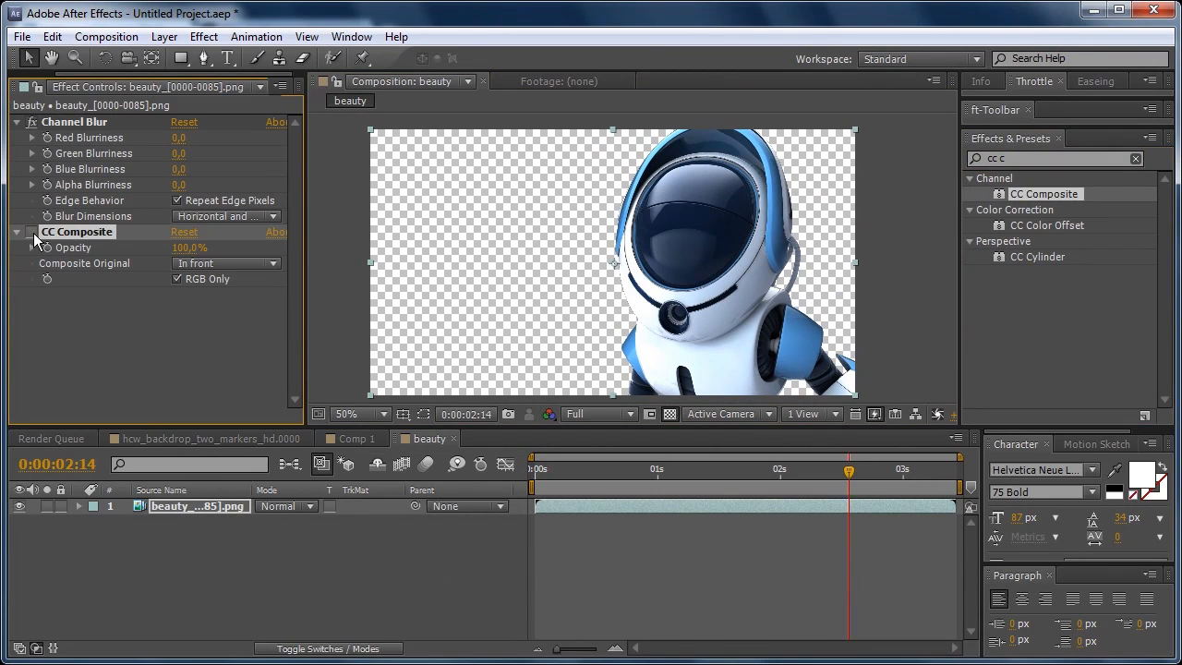
# - Try an Alpha Blurriness of 20 on the robot layer, raise it to 88, and inspect the edges up close
pyautogui.click(178, 185)
pyautogui.write('20')
pyautogui.press('Return')
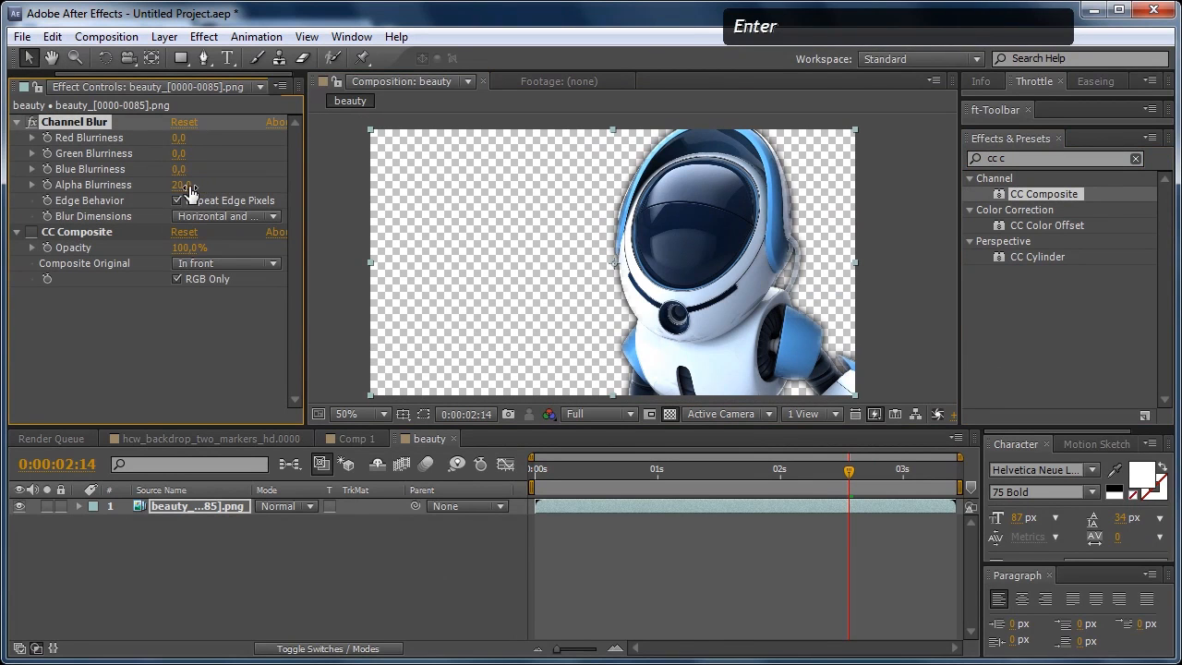
pyautogui.moveTo(181, 185); pyautogui.dragTo(250, 188)
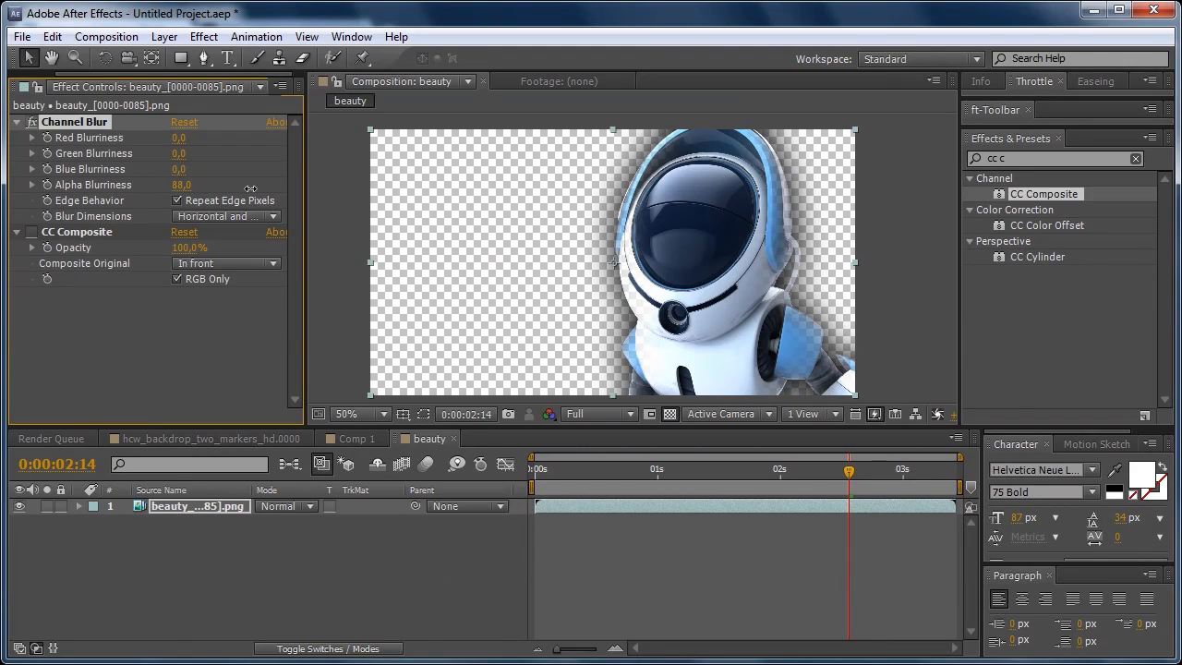
pyautogui.scroll(1, 532, 246)
pyautogui.scroll(-1, 605, 249)
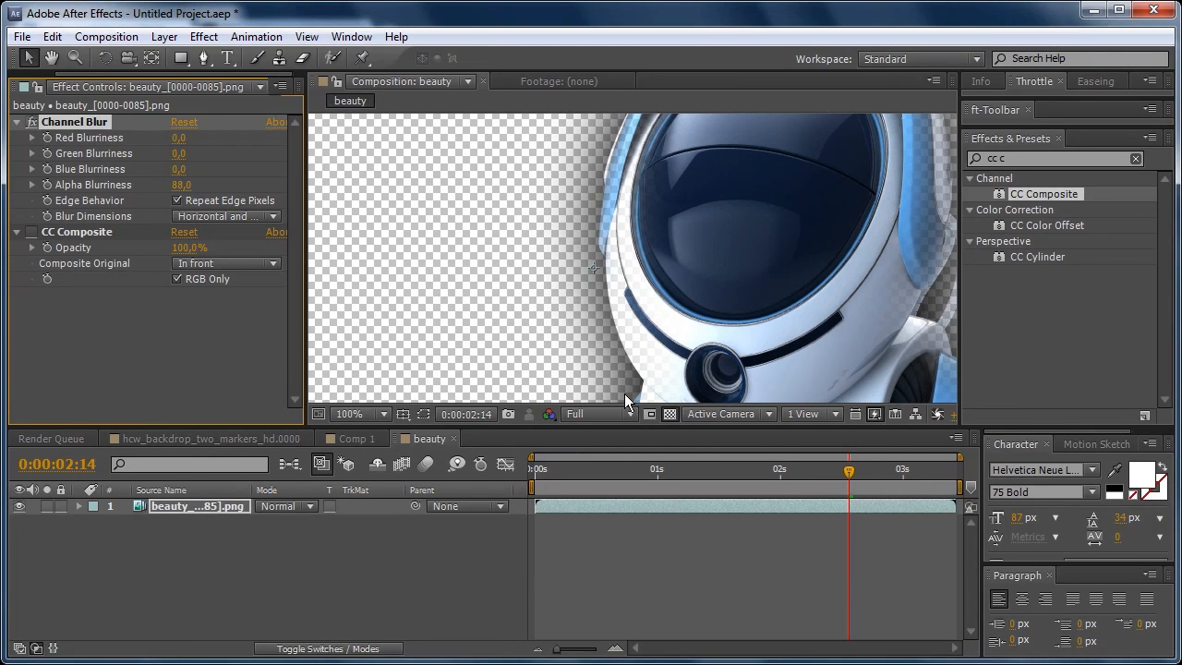
pyautogui.scroll(-1, 539, 344)
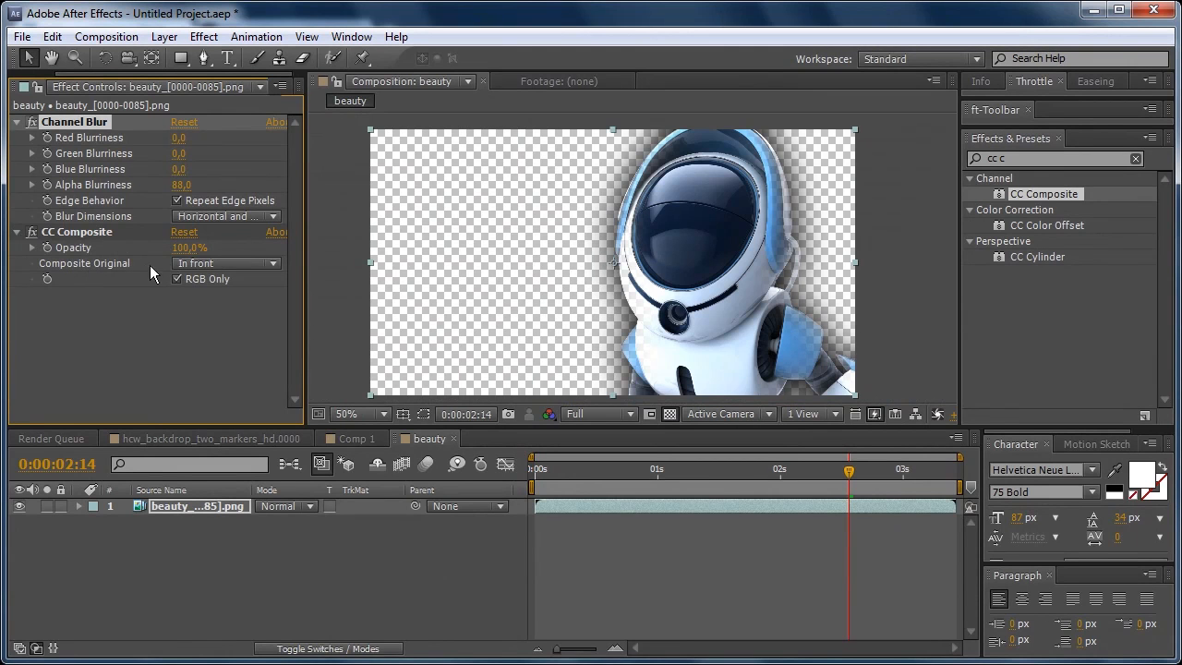
# - Set CC Composite's Composite Original mode to Stencil Alpha and examine the robot's edges up close
pyautogui.click(233, 267)
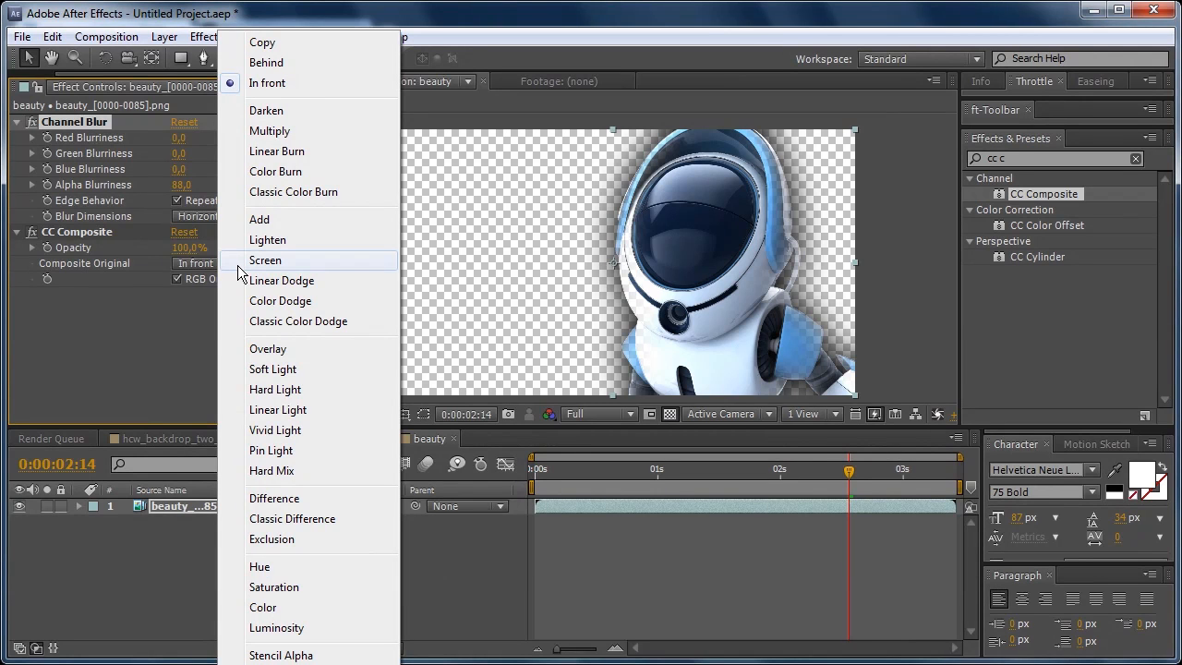
pyautogui.click(294, 653)
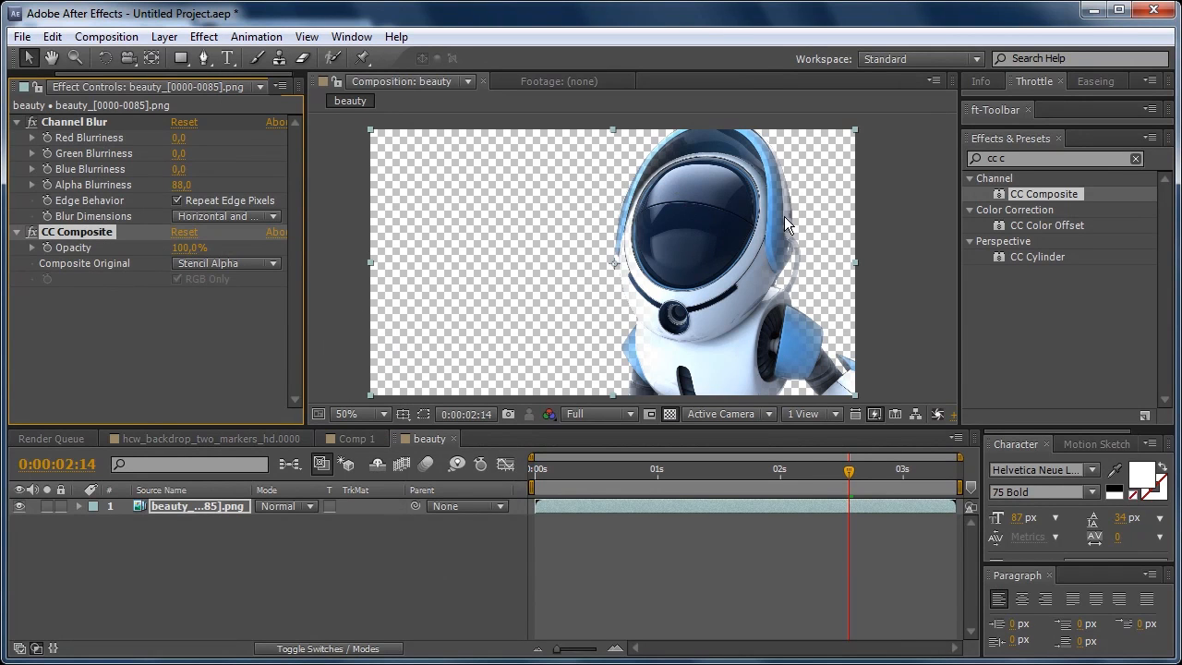
pyautogui.scroll(2, 754, 286)
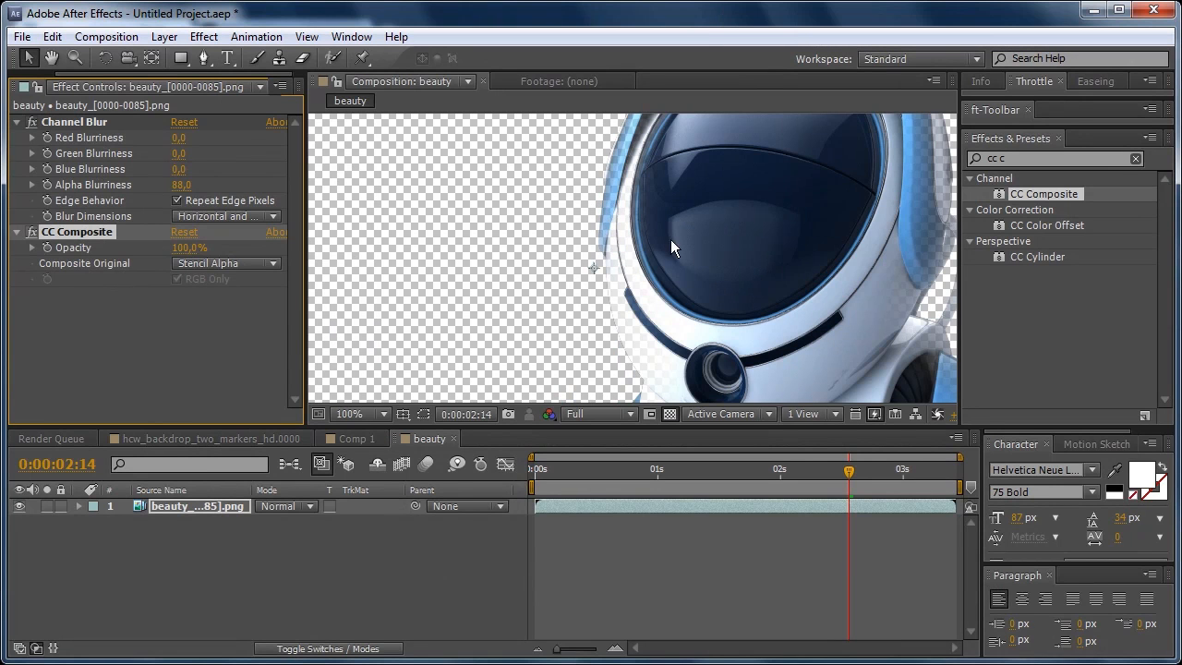
pyautogui.scroll(-2, 655, 245)
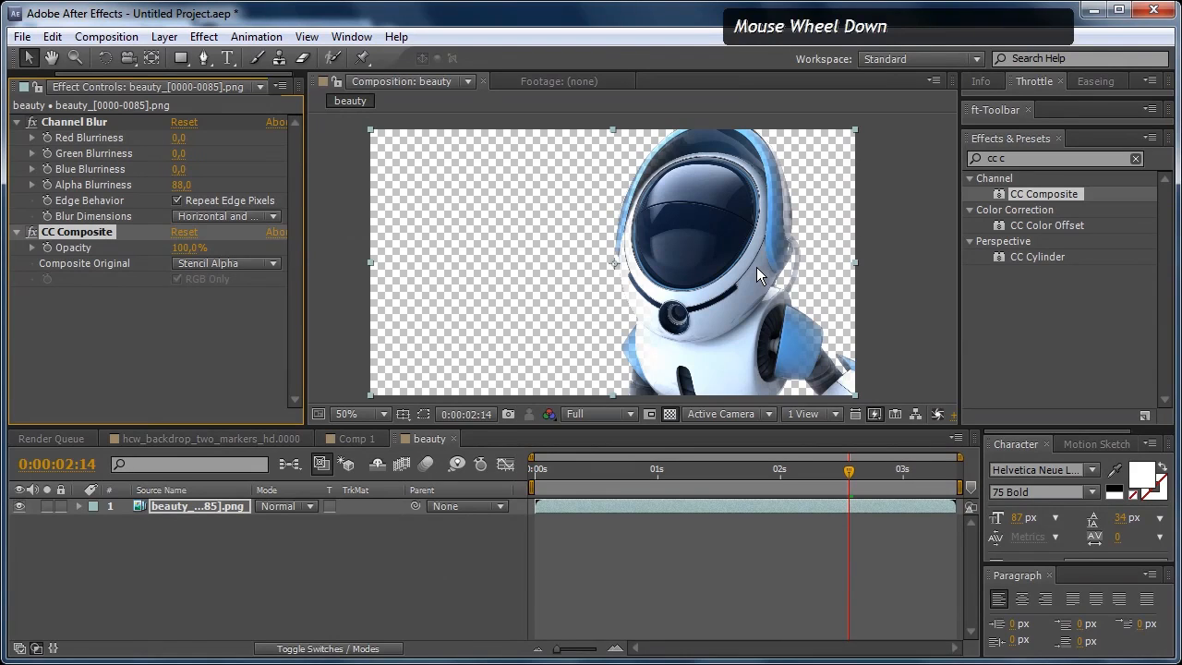
# - Create a black solid at composition size and place it beneath the robot layer
pyautogui.click(449, 559)
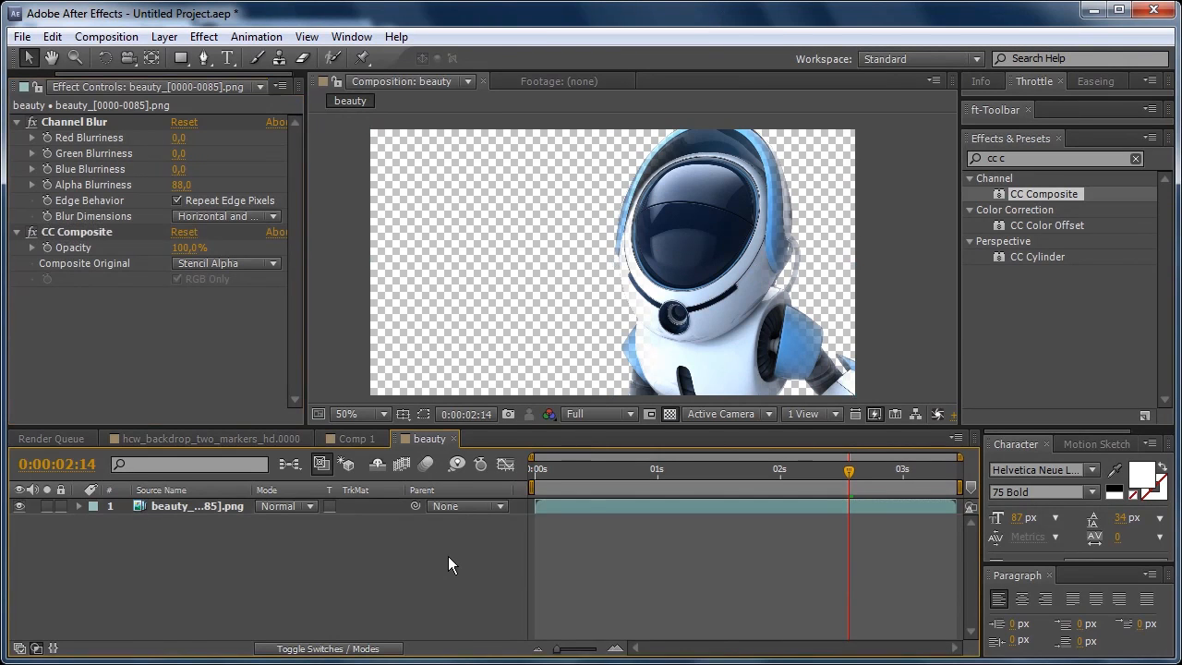
pyautogui.rightClick(448, 556)
pyautogui.moveTo(483, 571)
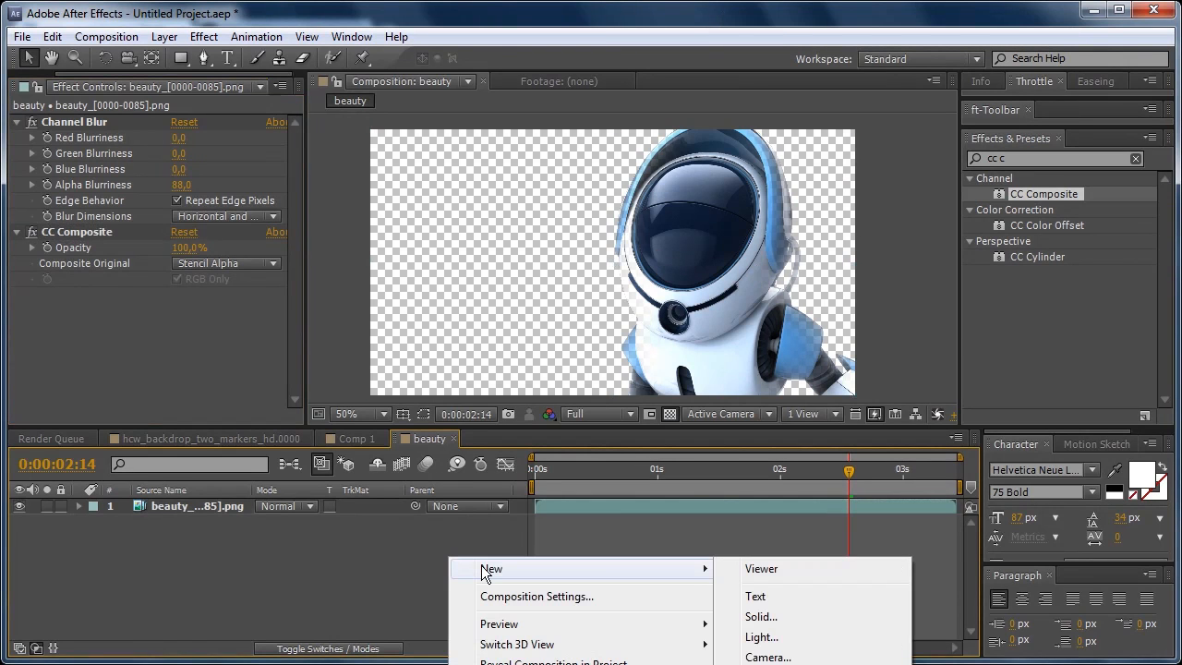
pyautogui.click(763, 616)
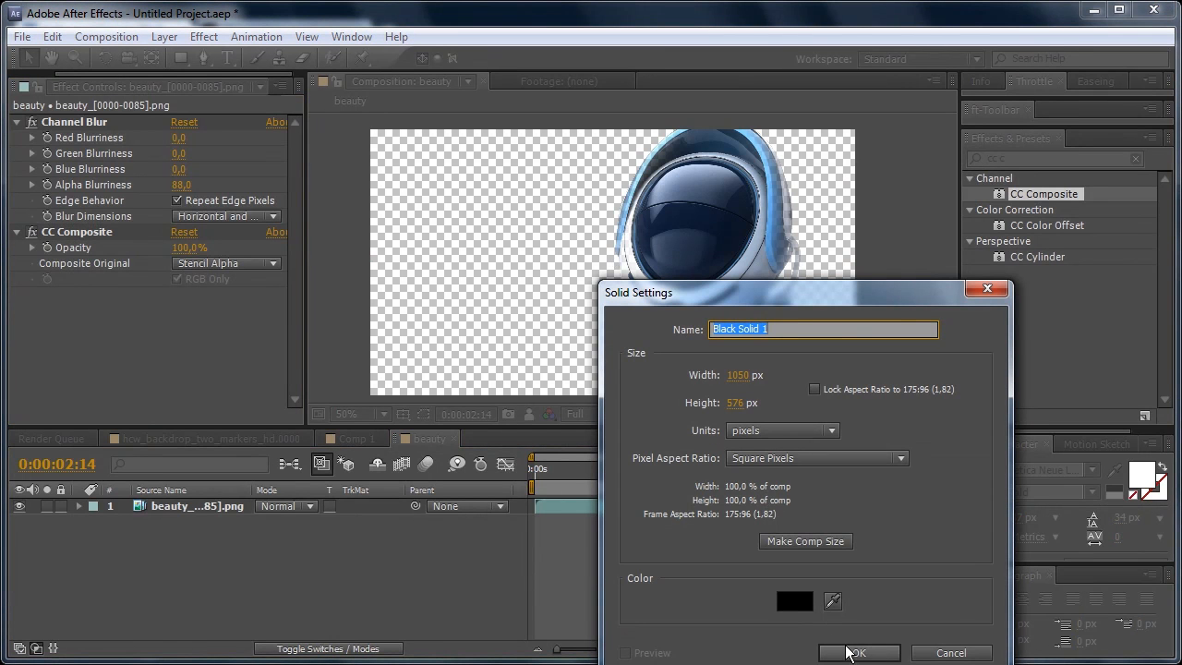
pyautogui.click(814, 539)
pyautogui.click(856, 652)
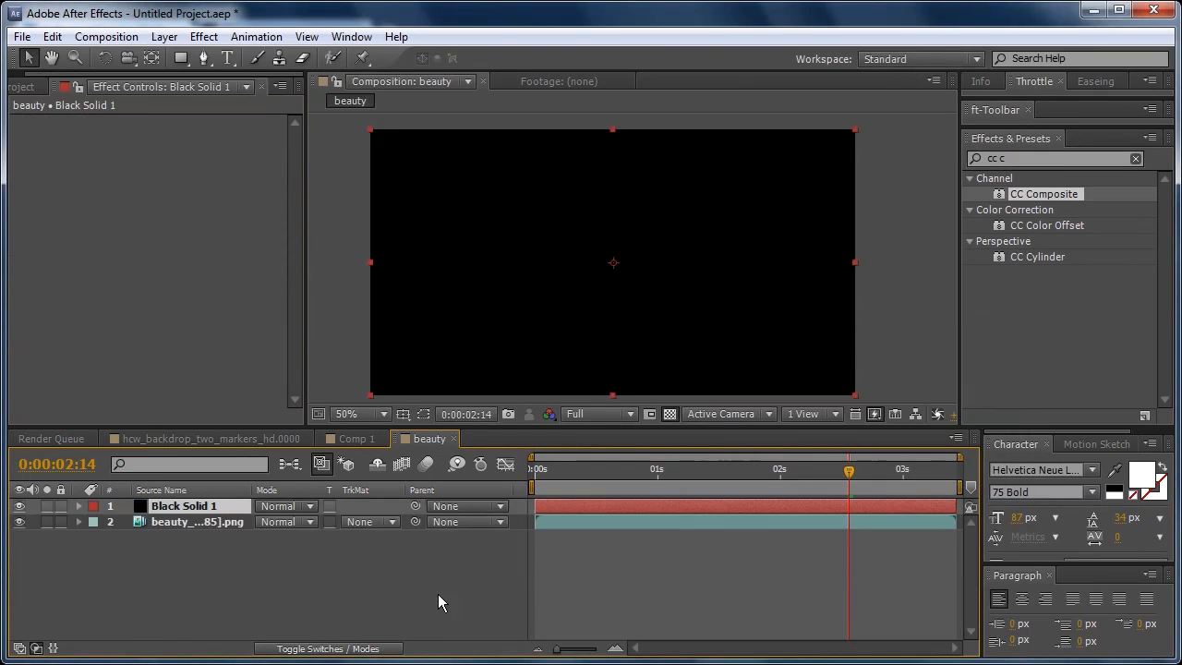
pyautogui.moveTo(227, 508); pyautogui.dragTo(237, 541)
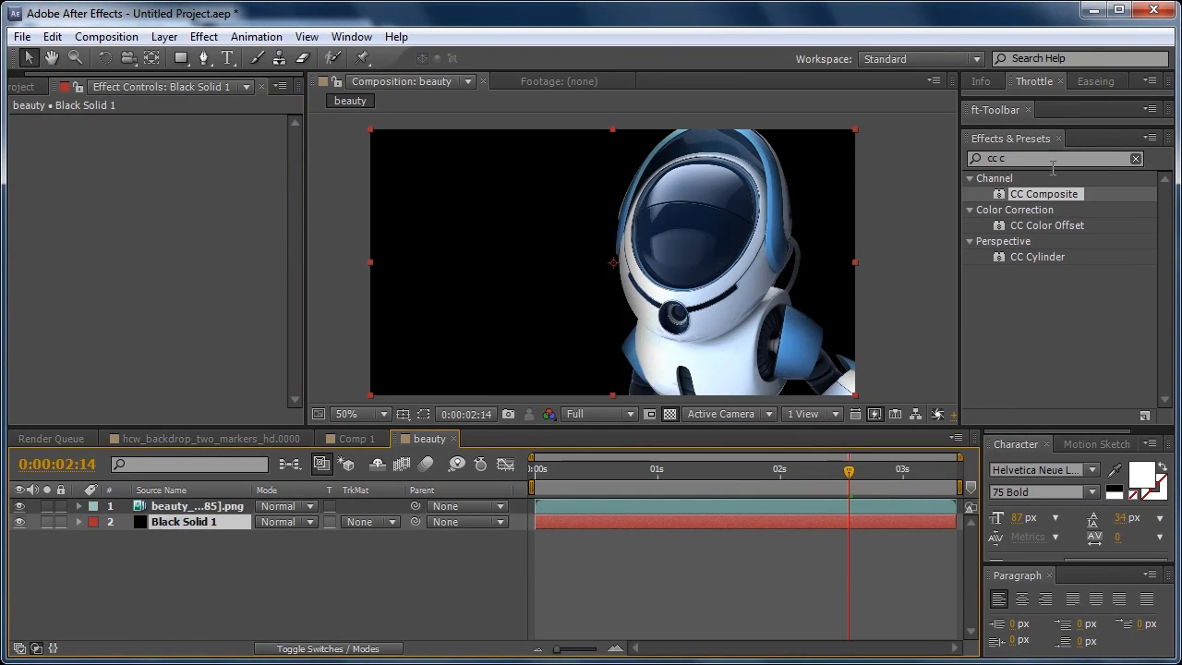
# - Find the QuickyBackground preset and apply it to the black solid
pyautogui.doubleClick(972, 159)
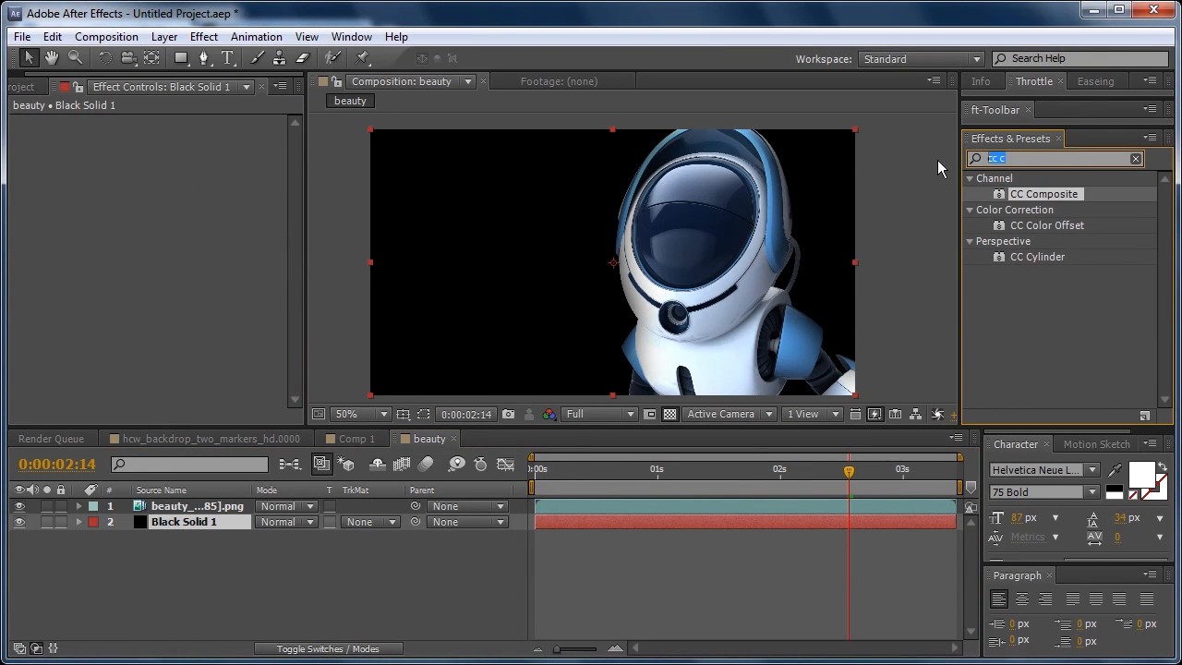
pyautogui.press('Delete')
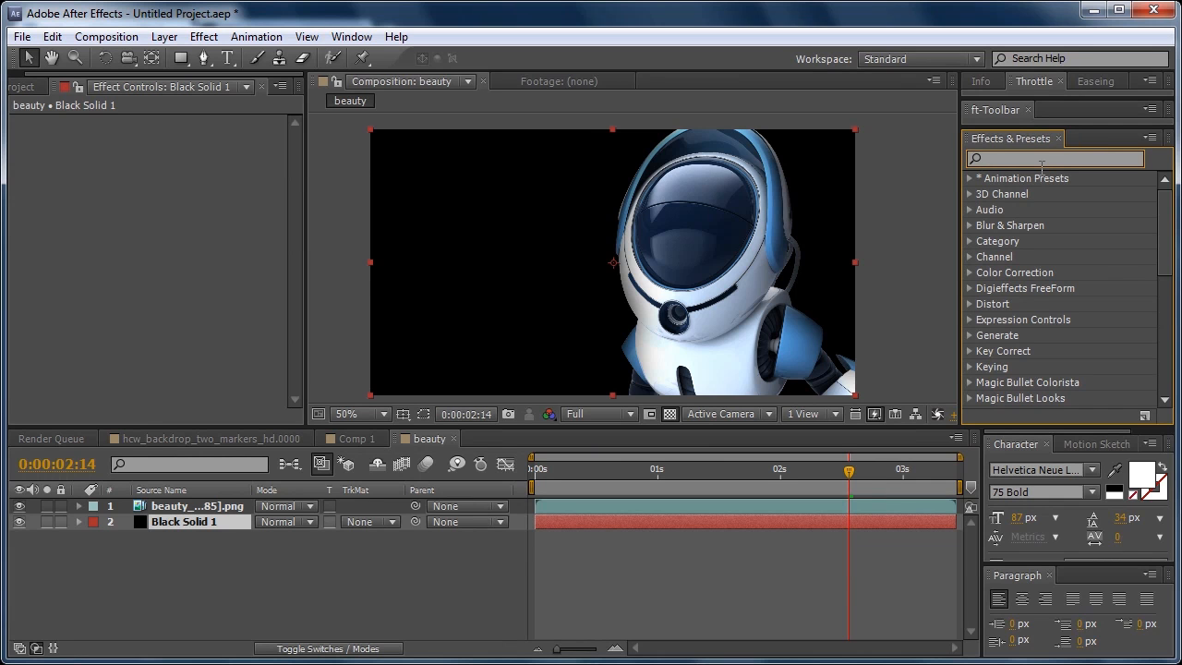
pyautogui.write('qui')
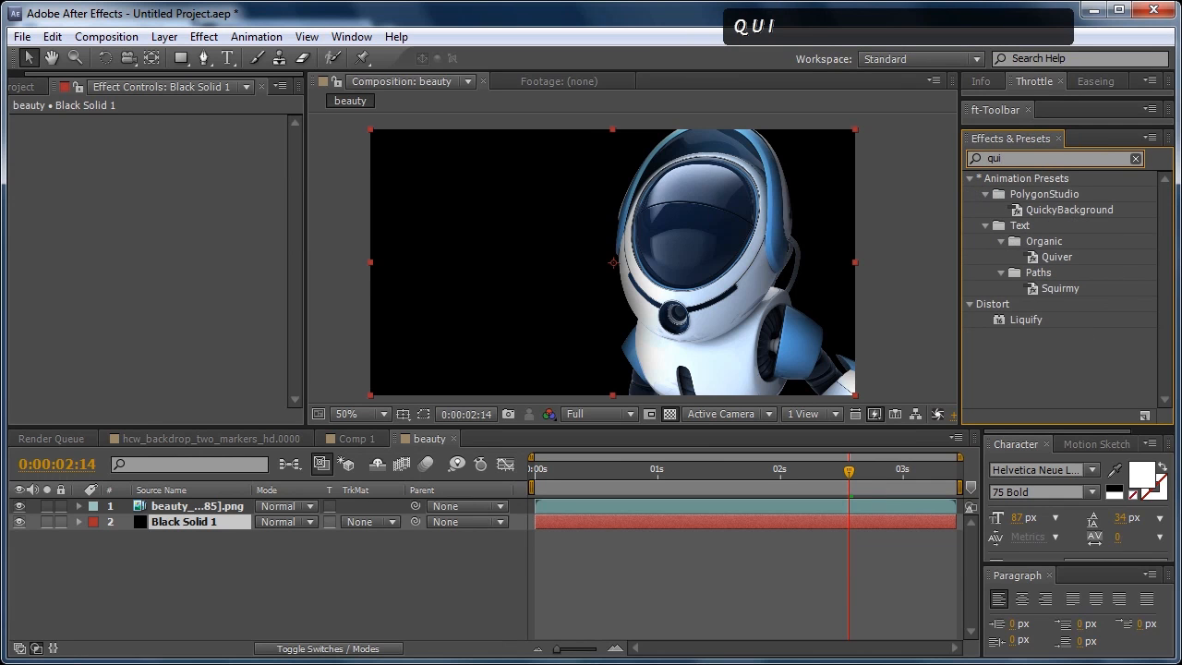
pyautogui.moveTo(1066, 210); pyautogui.dragTo(176, 520)
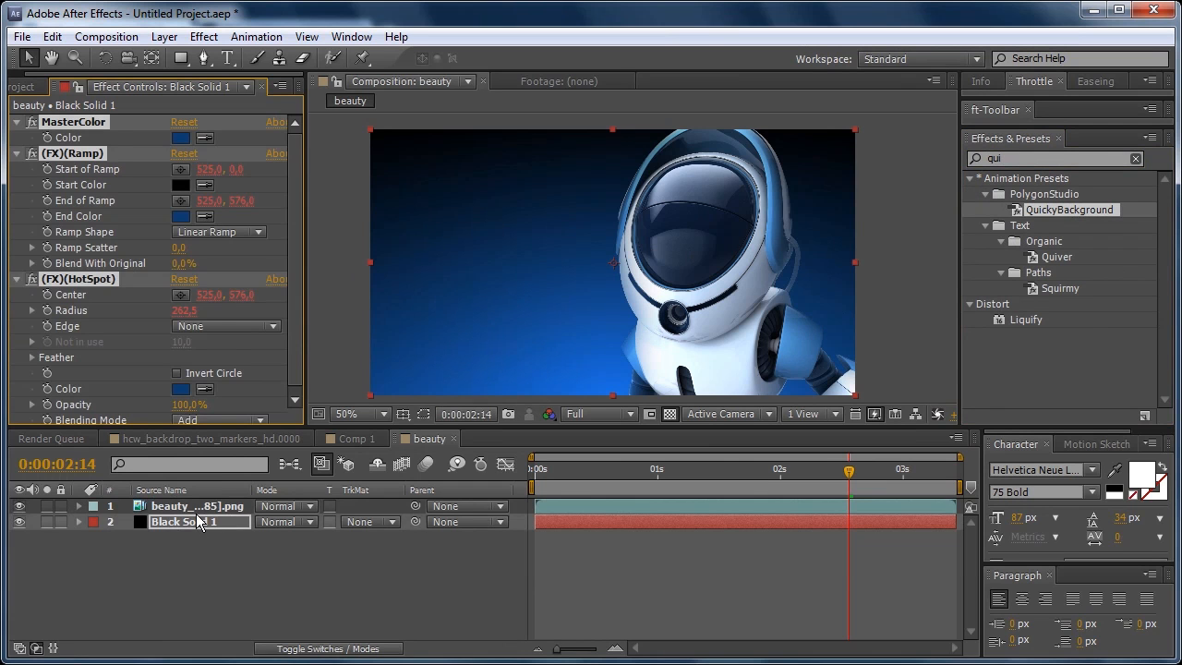
# - Lower the Channel Blur's Alpha Blurriness on the robot layer over the new background
pyautogui.click(612, 294)
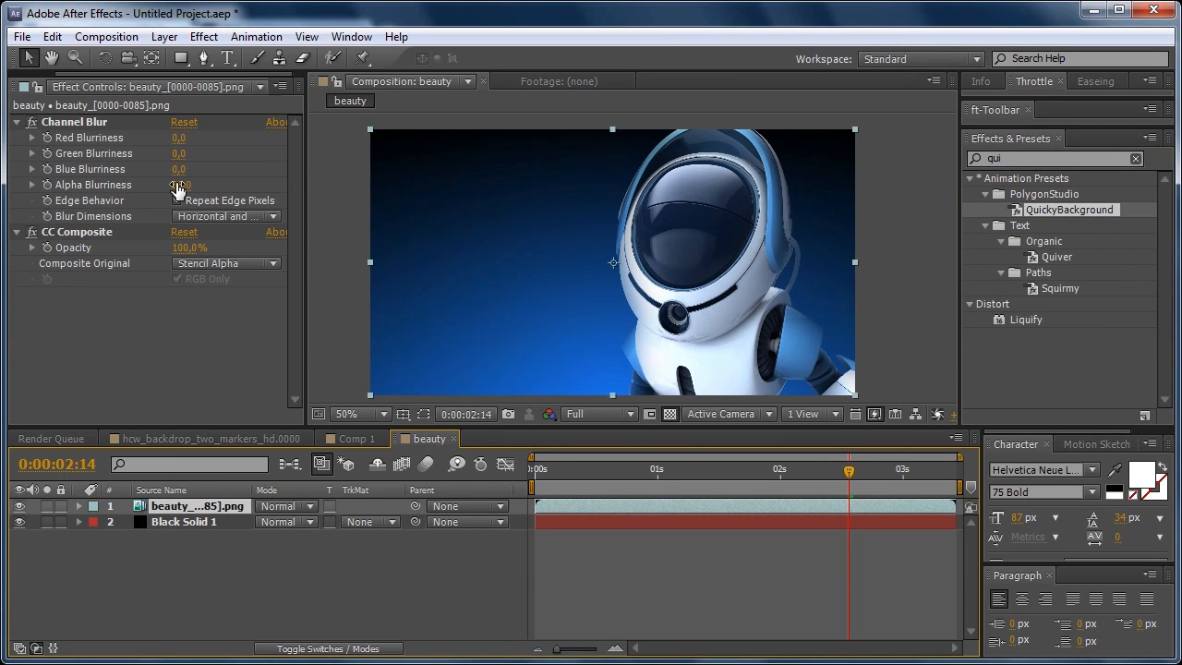
pyautogui.moveTo(176, 184); pyautogui.dragTo(83, 191)
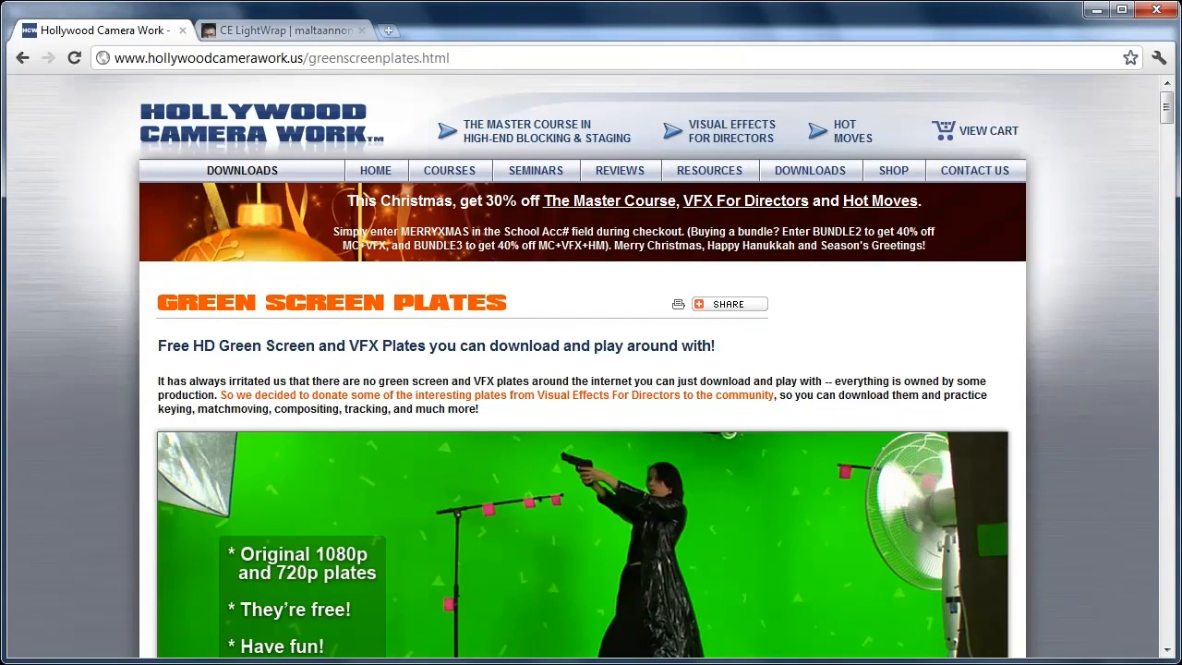
# - Switch to the CE LightWrap article on maltaannon.com in the web browser
pyautogui.click(291, 28)
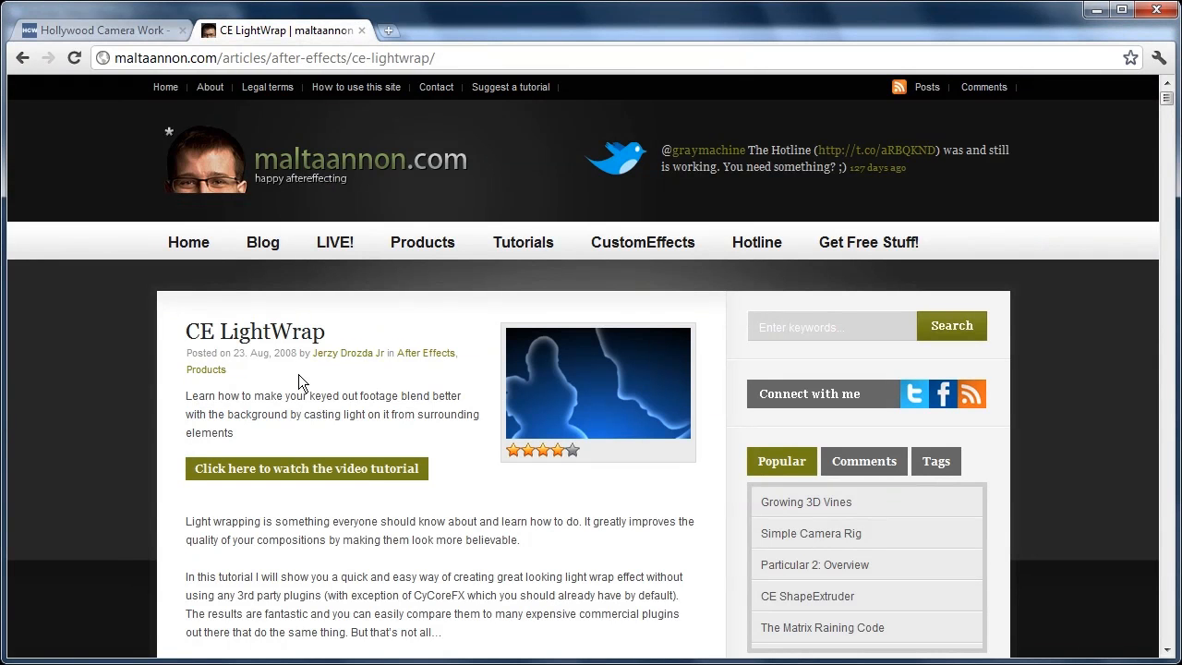